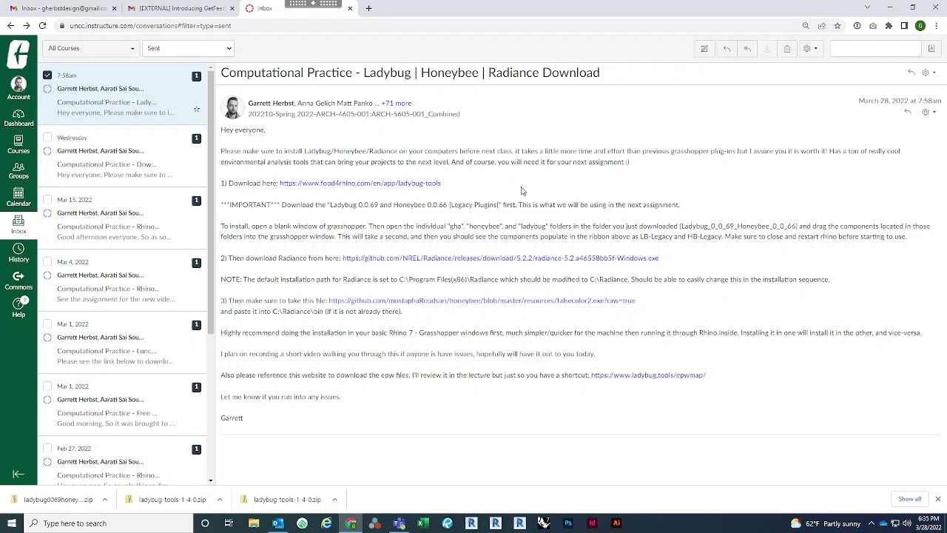
Open the food4Rhino Ladybug Tools download link from the message in a new browser tab and bring that tab forward
right_click(339, 184)
click(367, 191)
click(414, 9)
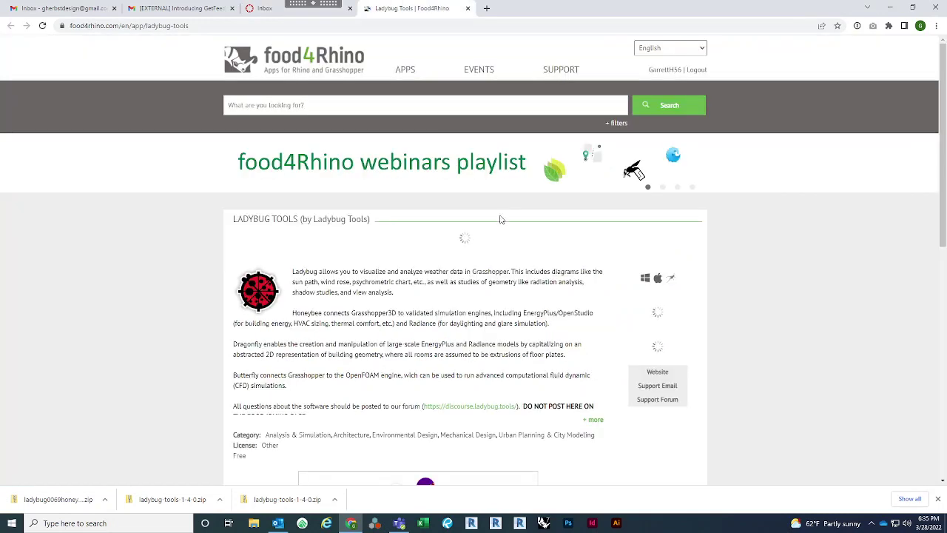
Examine the Ladybug Tools downloads table, comparing the 1.4.0 release with the Ladybug 0.0.69 and Honeybee 0.0.66 legacy plugins
scroll(191, 336, down, 1)
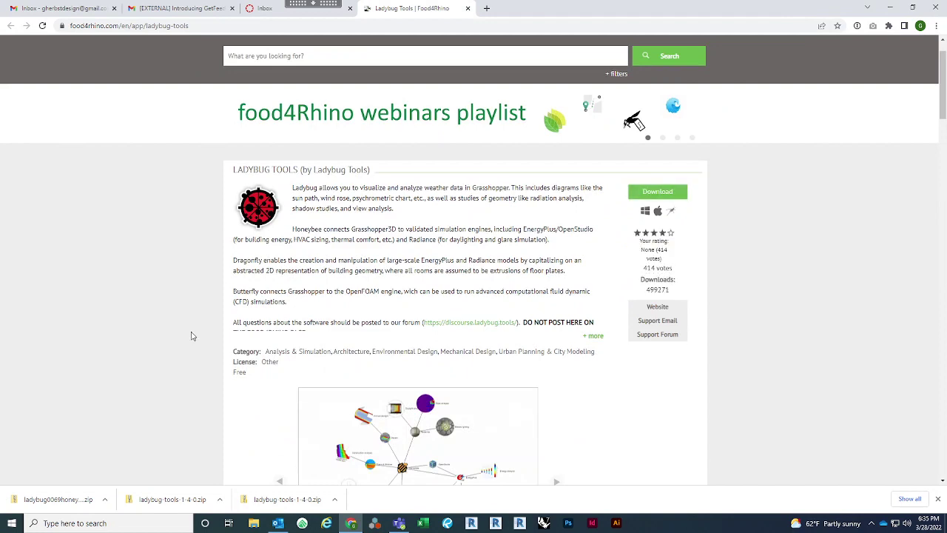
scroll(193, 332, down, 7)
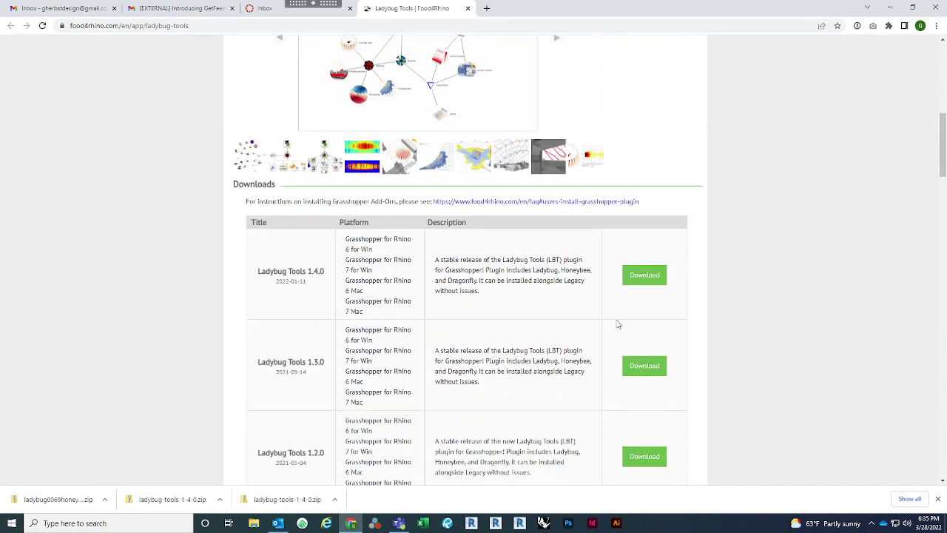
scroll(196, 267, down, 1)
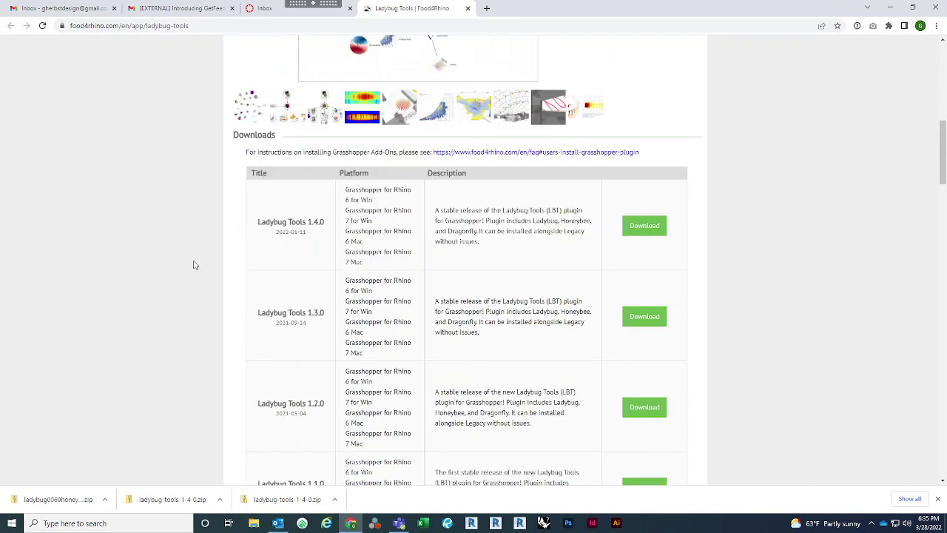
scroll(195, 265, down, 4)
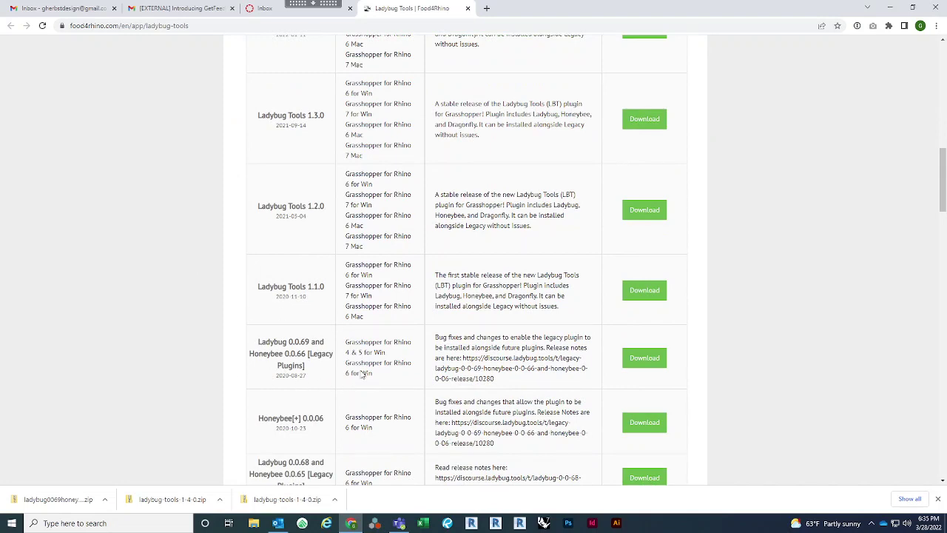
scroll(349, 339, up, 4)
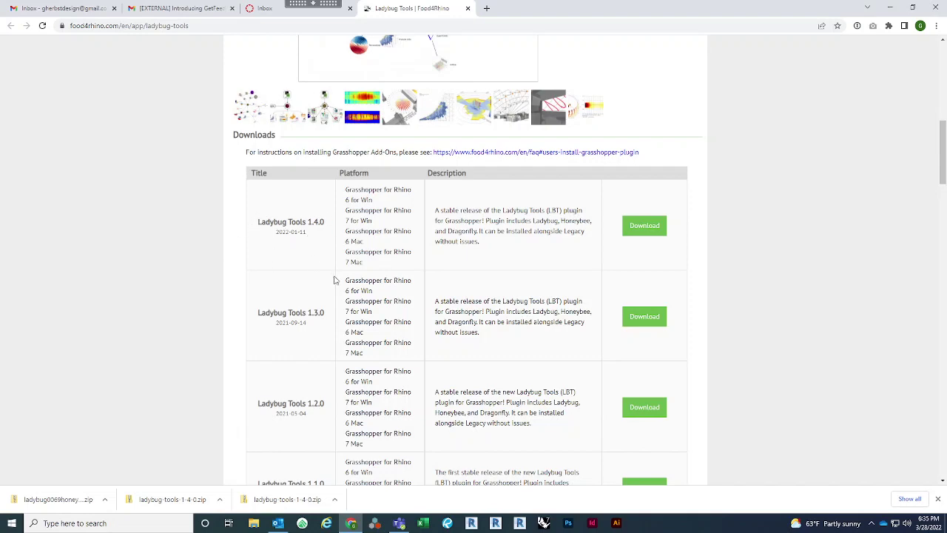
scroll(291, 234, down, 4)
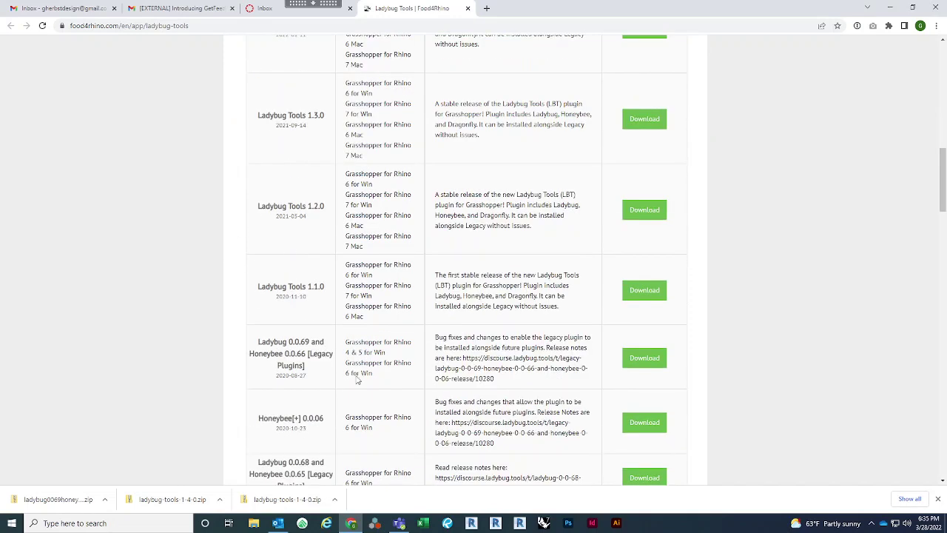
scroll(252, 248, up, 4)
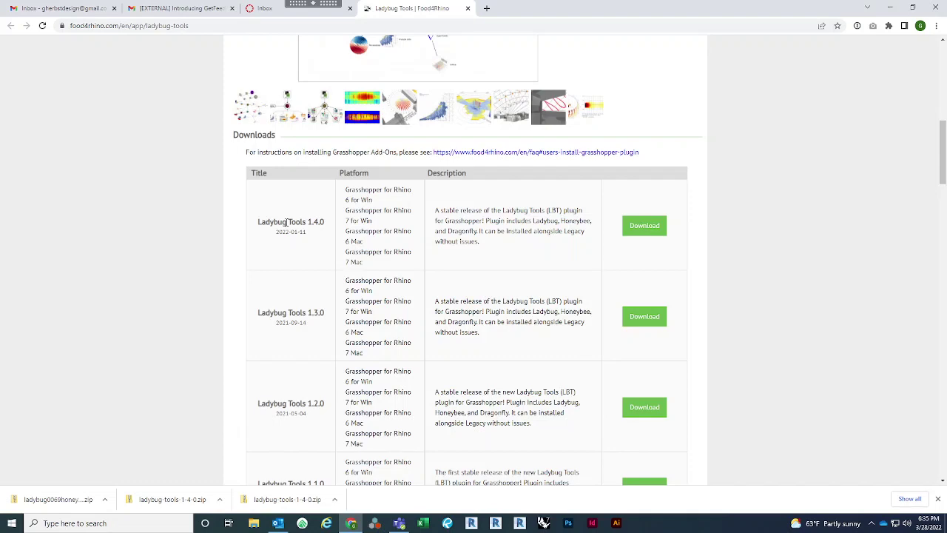
scroll(287, 222, down, 4)
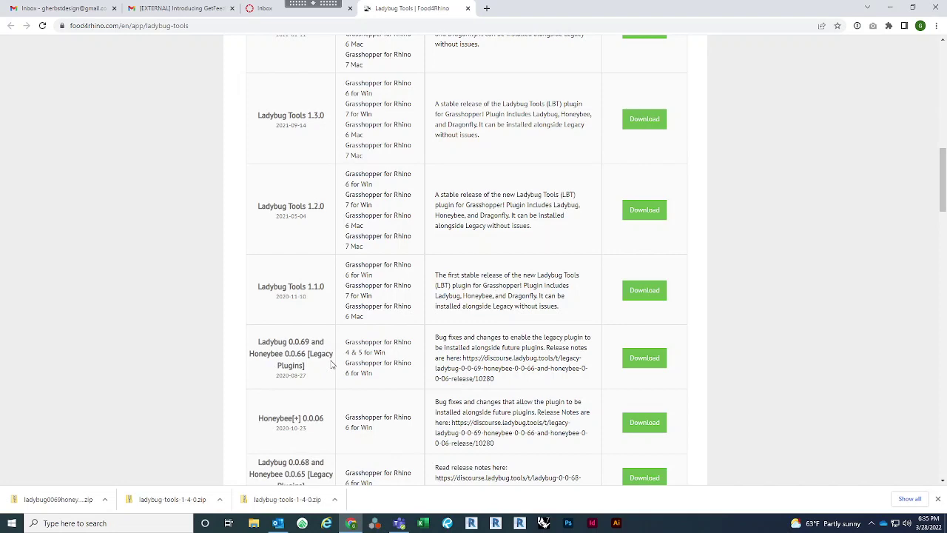
scroll(282, 183, up, 3)
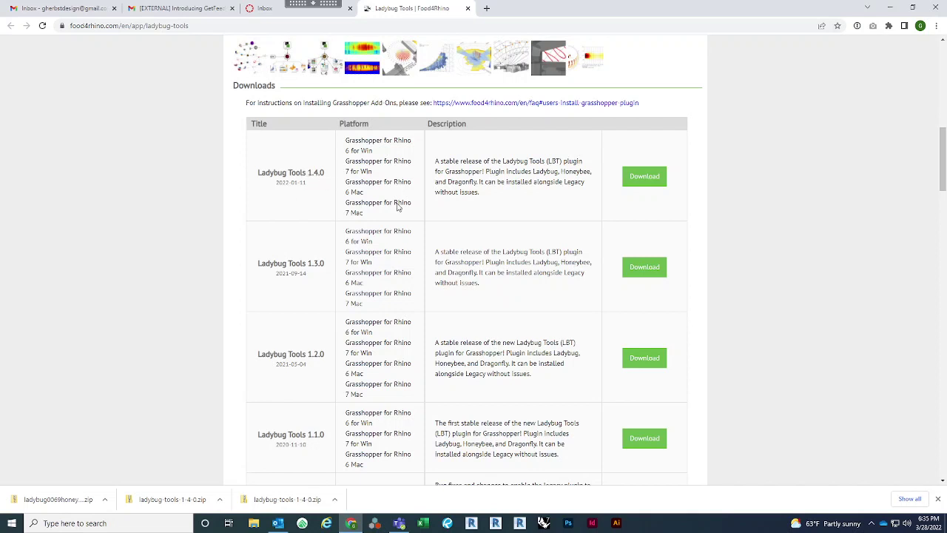
click(544, 194)
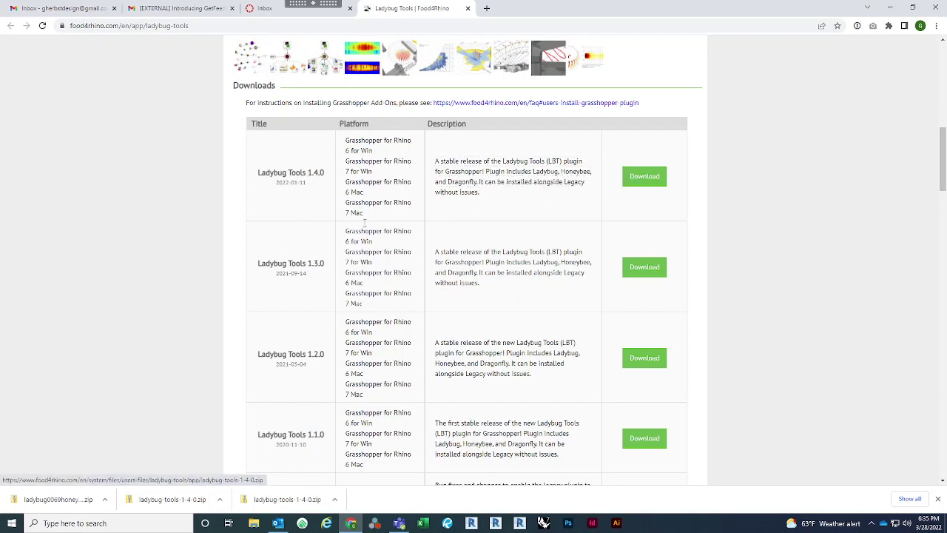
click(480, 215)
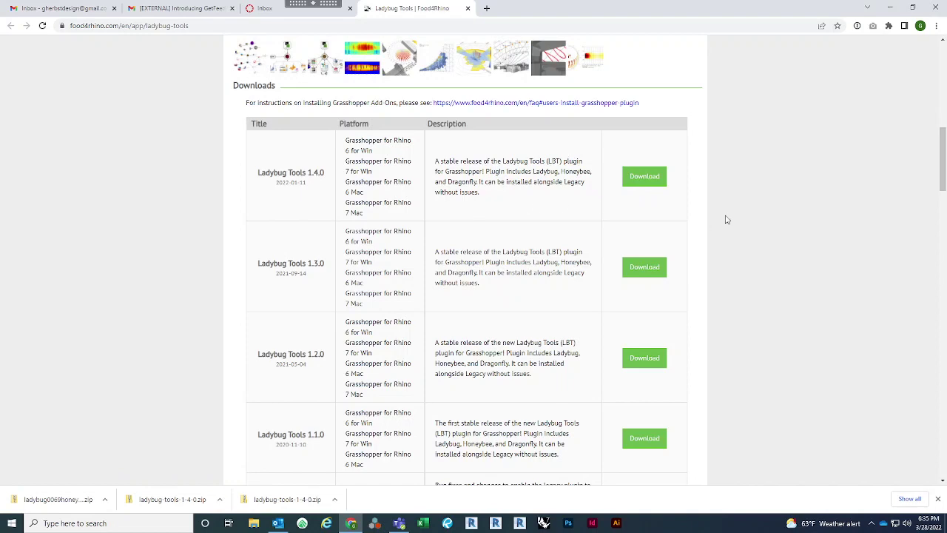
scroll(728, 218, down, 2)
scroll(729, 220, up, 1)
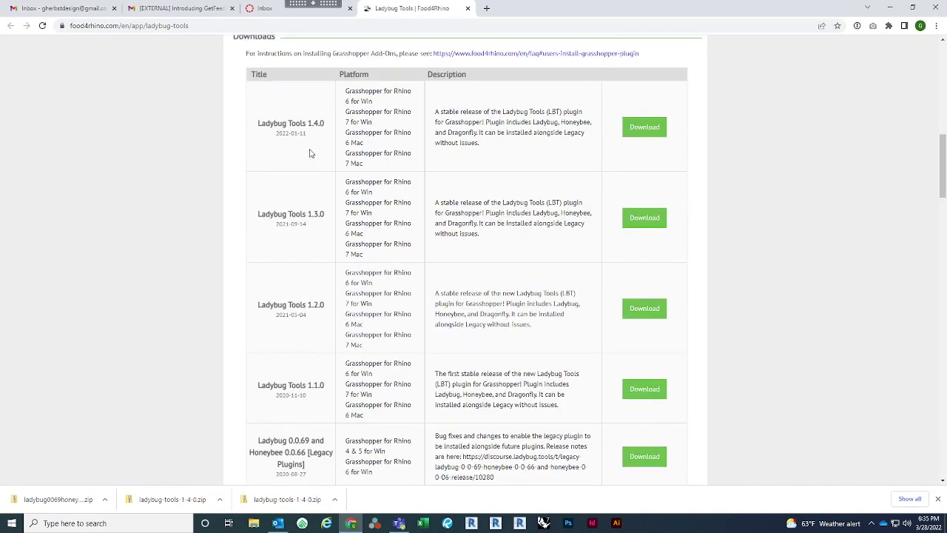
scroll(540, 334, down, 3)
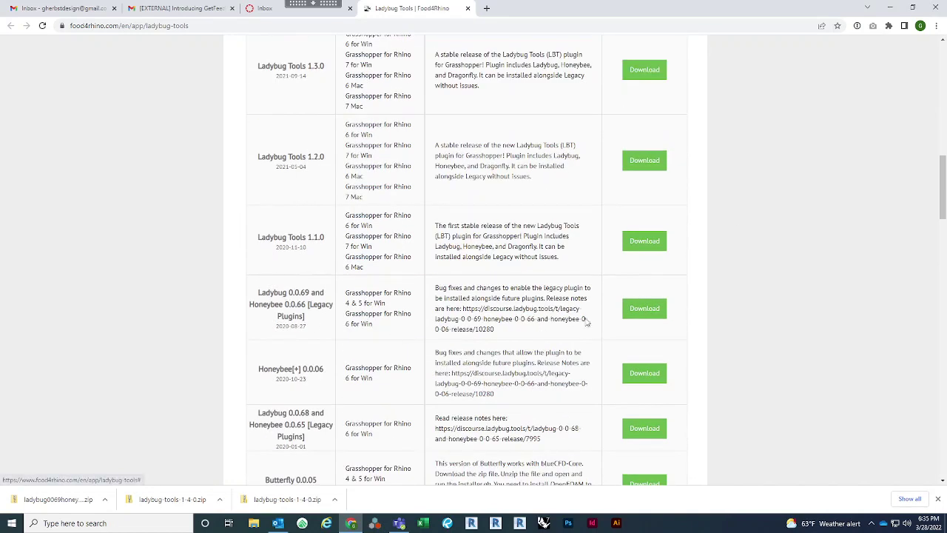
Download the Ladybug 0.0.69 and Honeybee 0.0.66 [Legacy Plugins] package and the Ladybug Tools 1.4.0 package
click(643, 308)
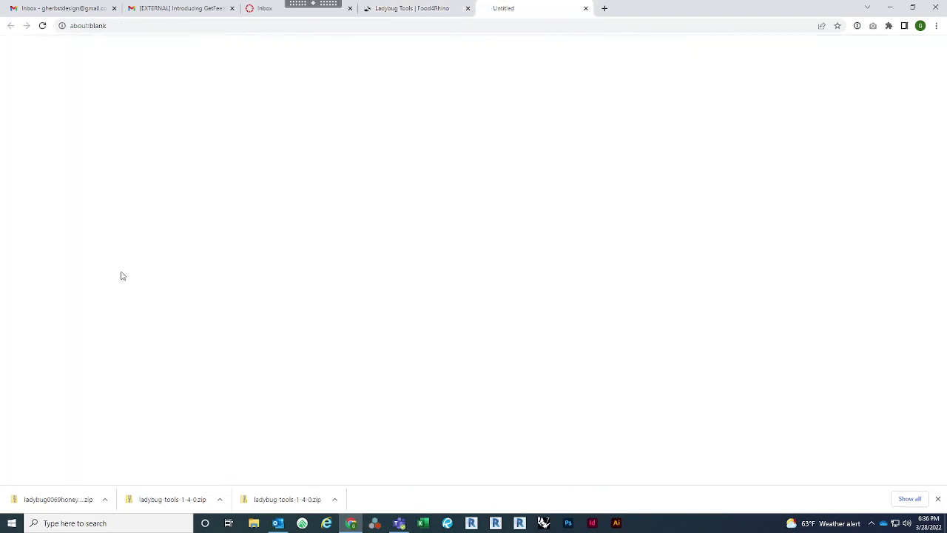
scroll(411, 320, up, 3)
scroll(412, 319, up, 3)
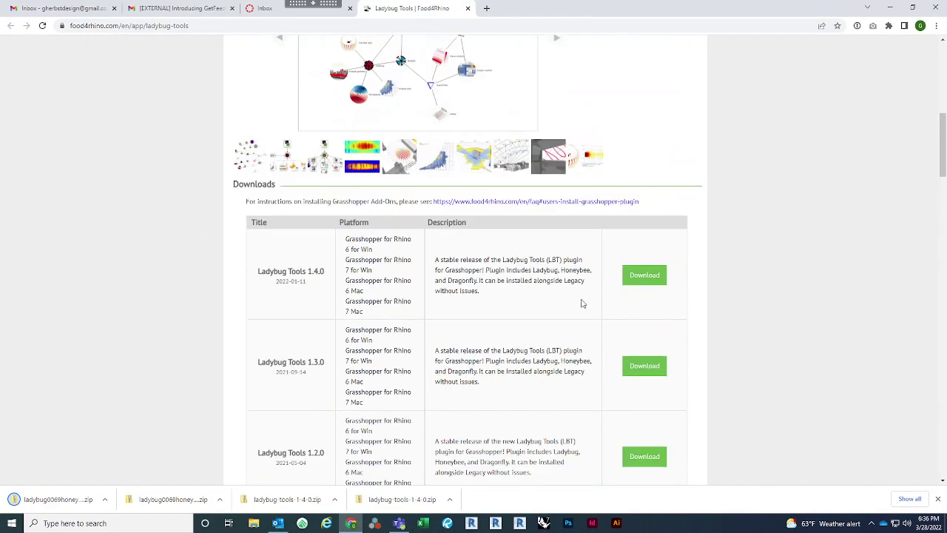
click(640, 278)
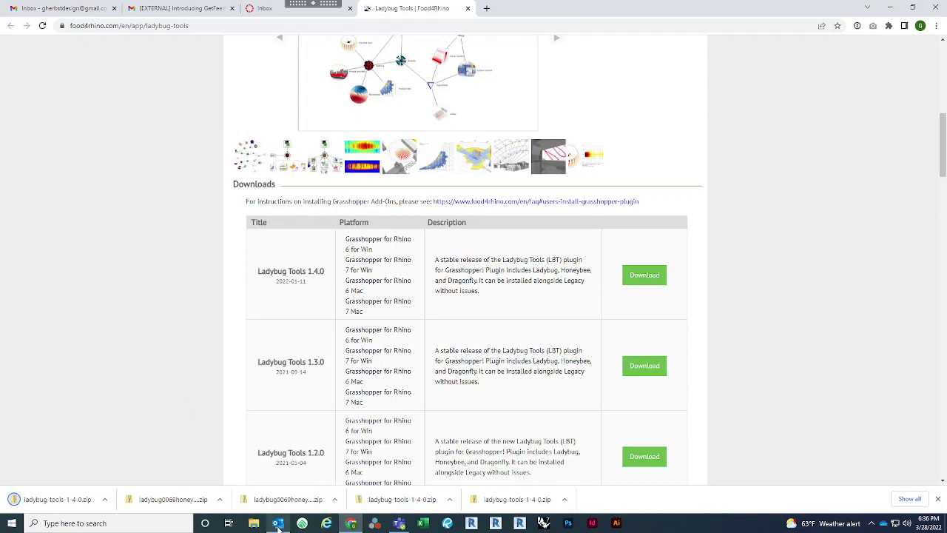
Switch to File Explorer and open the Downloads folder
key(super+e)
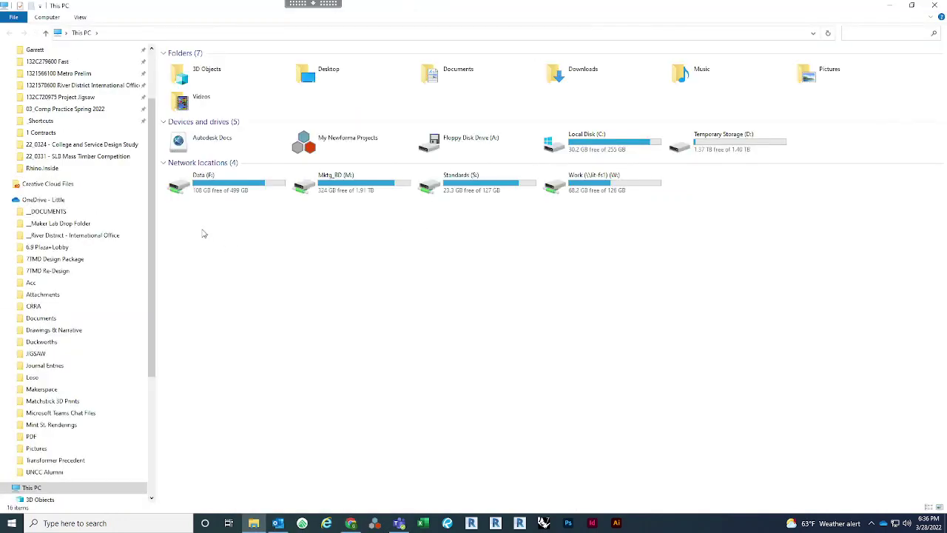
click(67, 94)
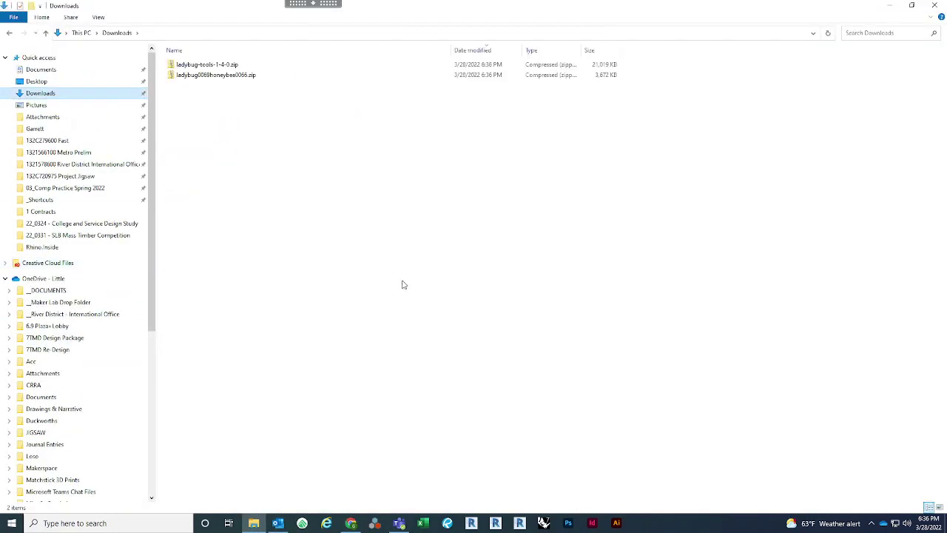
drag(247, 109, 229, 63)
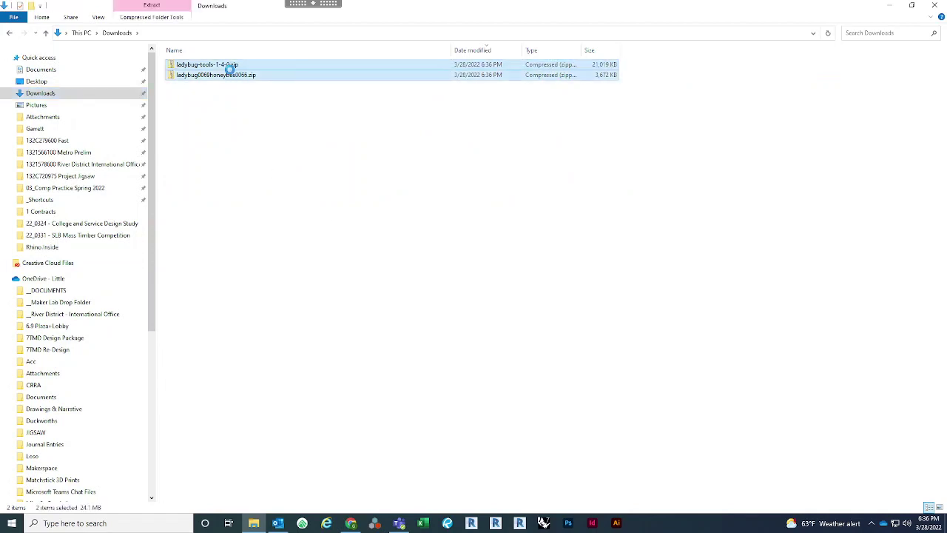
right_click(230, 71)
click(210, 152)
Extract ladybug-tools-1-4-0.zip into the proposed ladybug-tools-1-4-0 folder in Downloads
click(214, 64)
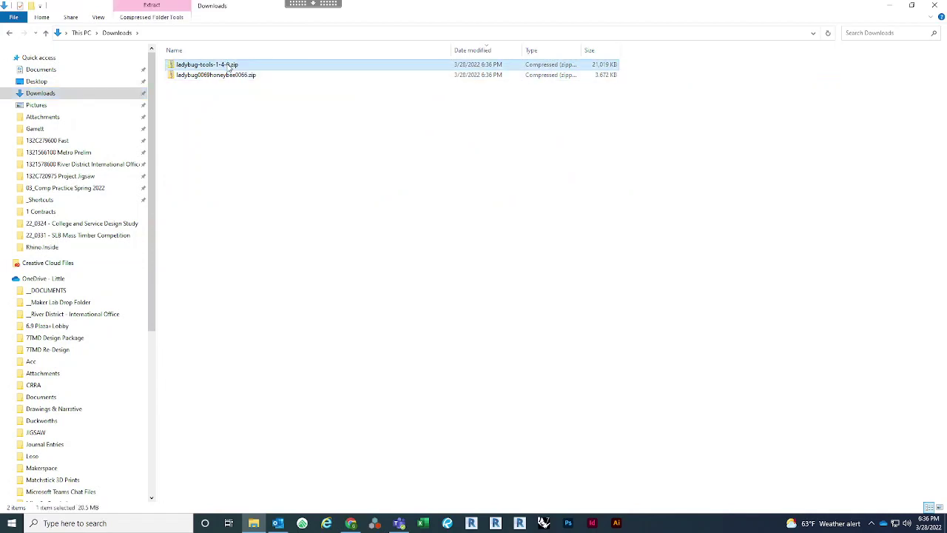
right_click(226, 64)
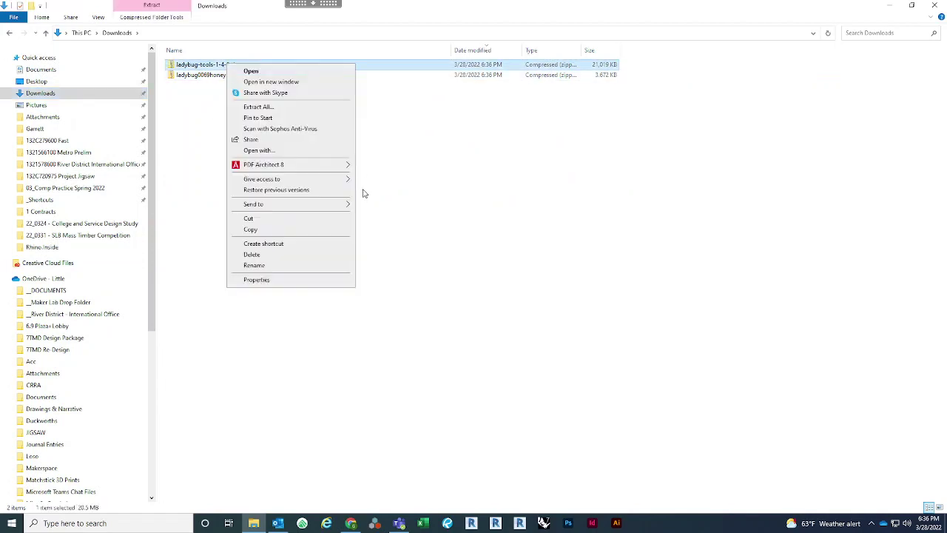
click(256, 106)
click(563, 356)
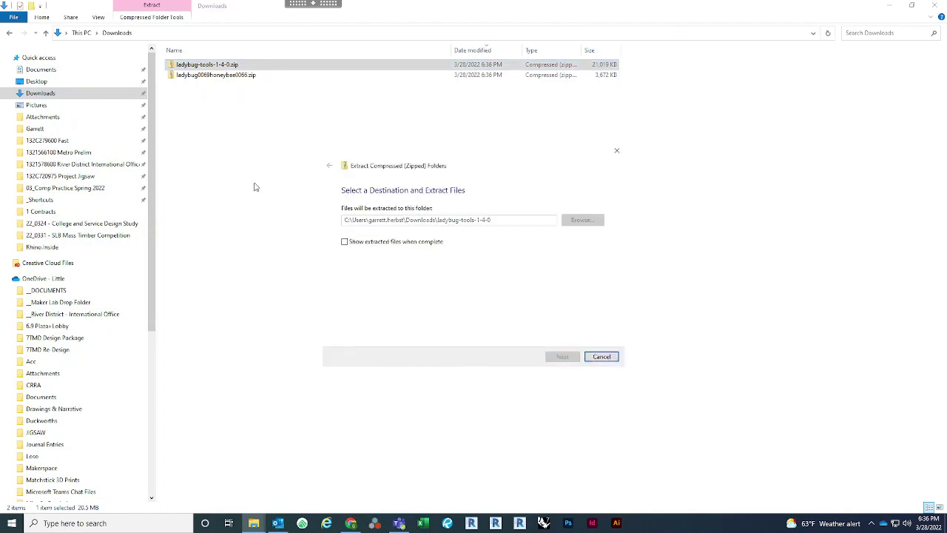
Extract ladybug0069honeybee0066.zip into its proposed folder in Downloads
click(255, 77)
right_click(254, 78)
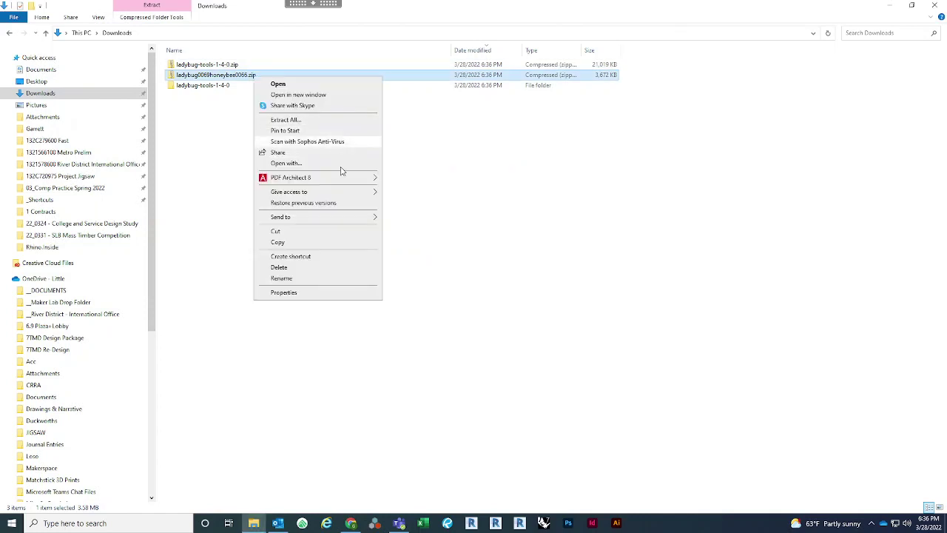
click(285, 120)
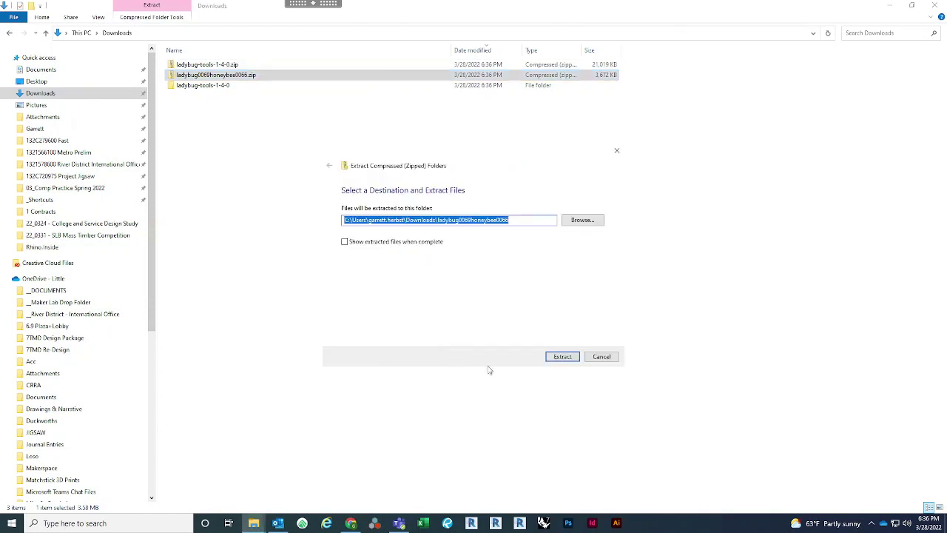
click(563, 356)
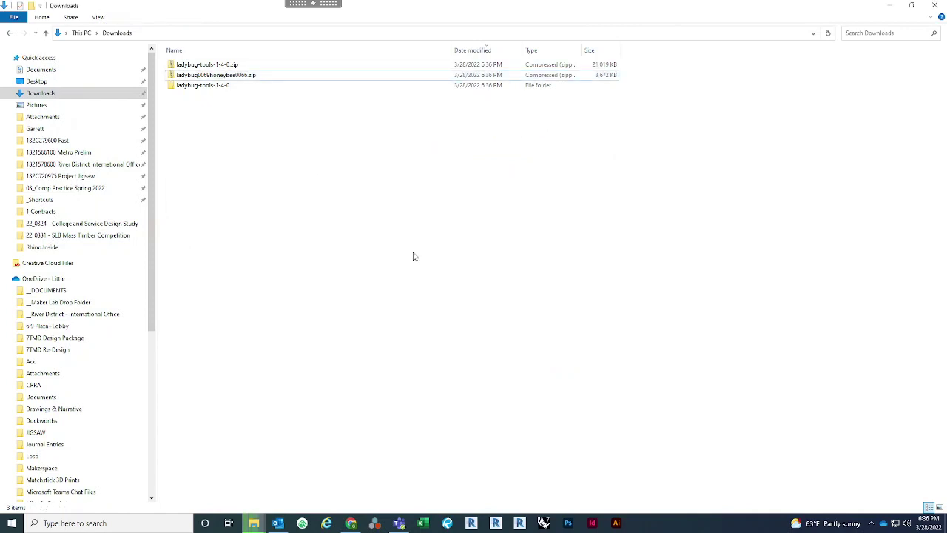
Launch Rhino 7, open the inner ladybug-tools-1-4-0 folder in File Explorer, and dismiss Rhino's startup window
click(544, 523)
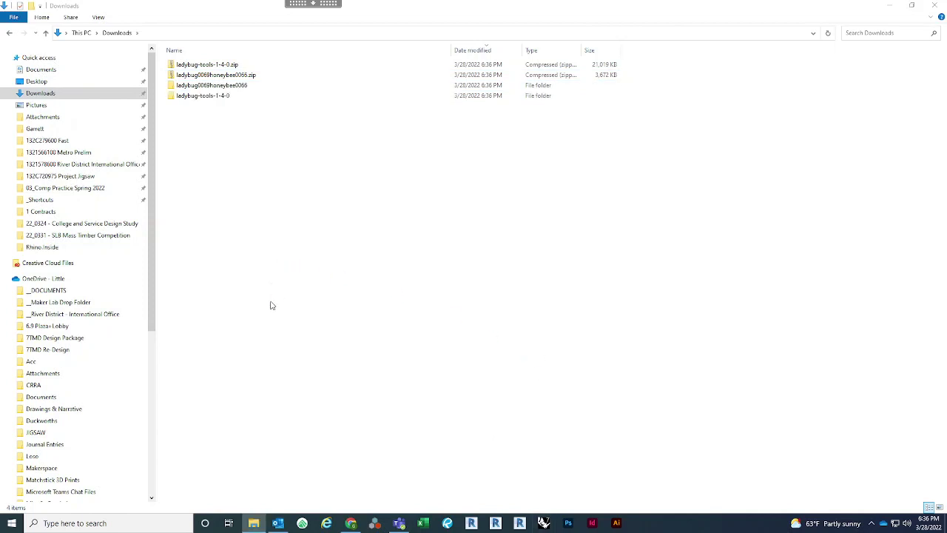
double_click(205, 96)
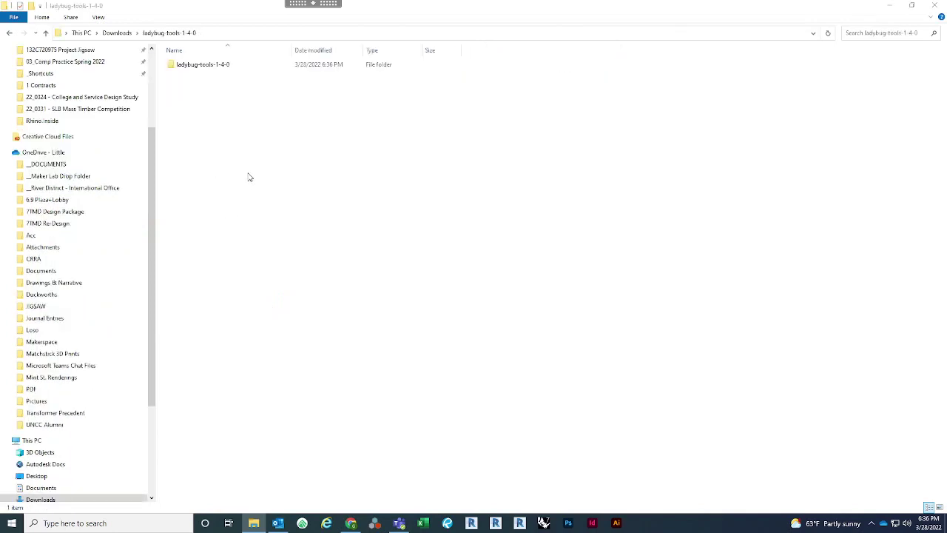
double_click(222, 66)
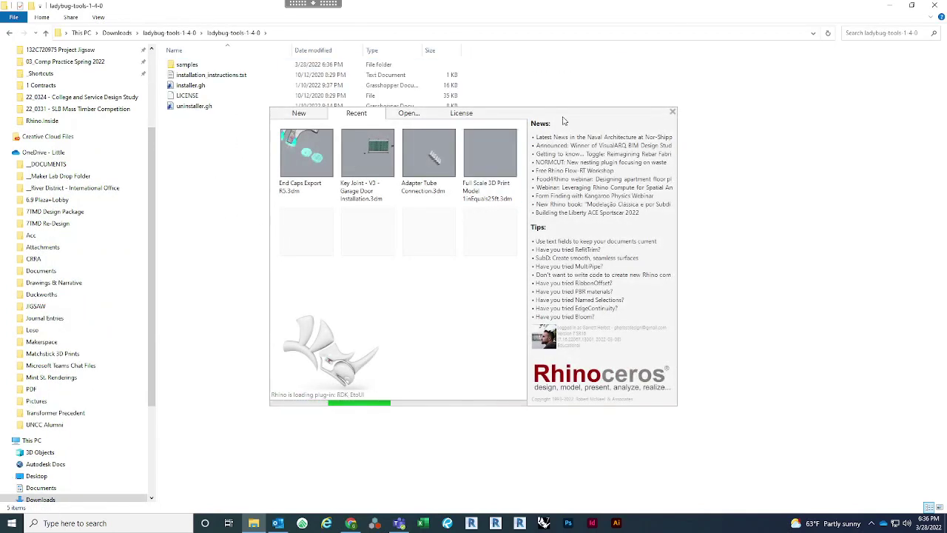
click(672, 112)
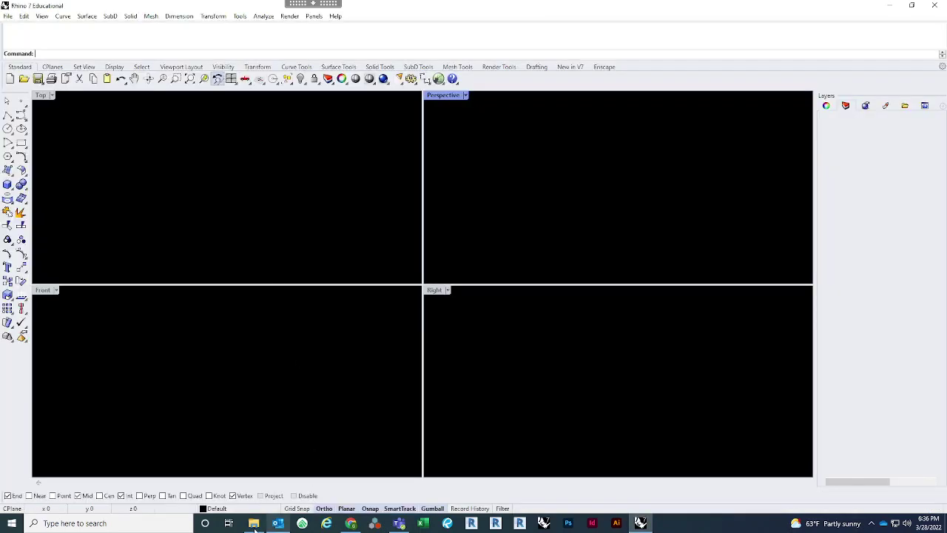
Return to File Explorer, open installation_instructions.txt from the ladybug-tools-1-4-0 folder, and copy the wiki URL it contains
click(254, 523)
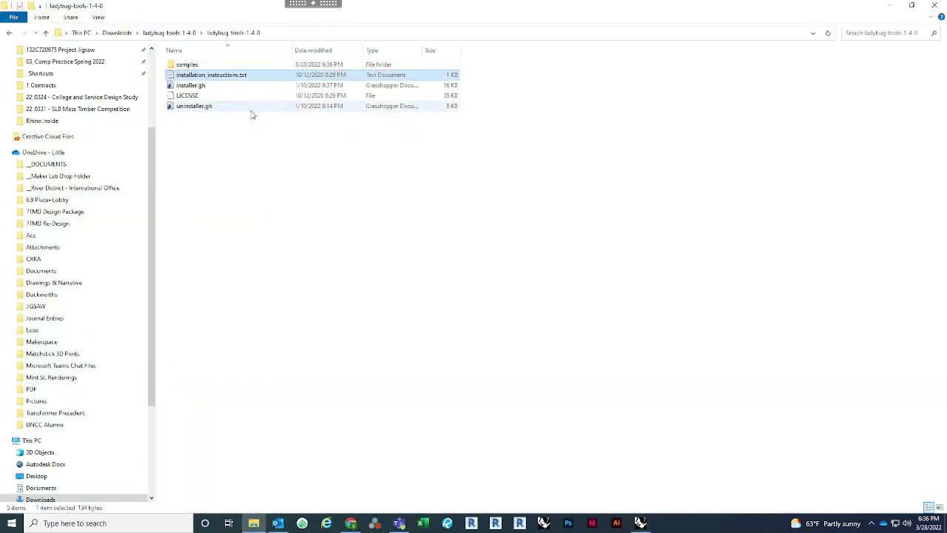
double_click(229, 76)
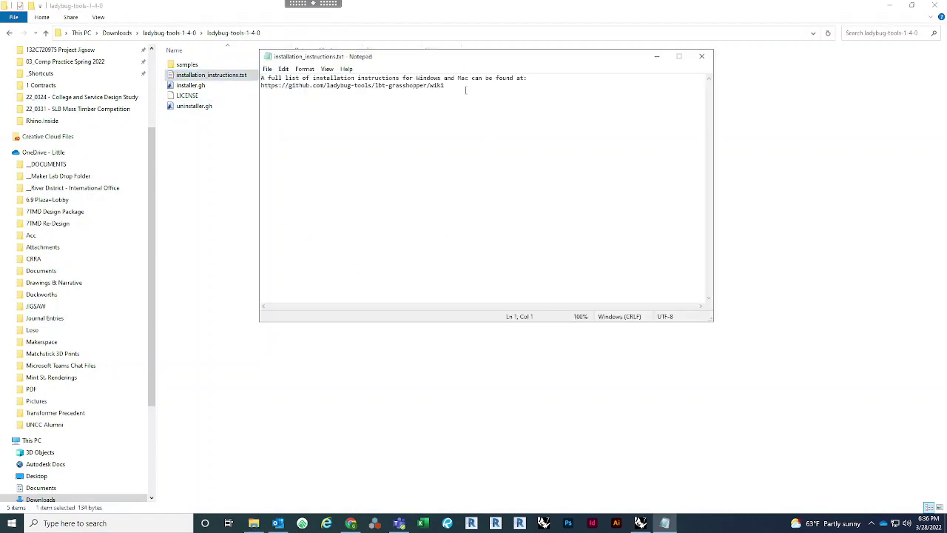
drag(445, 86, 262, 89)
key(ctrl+c)
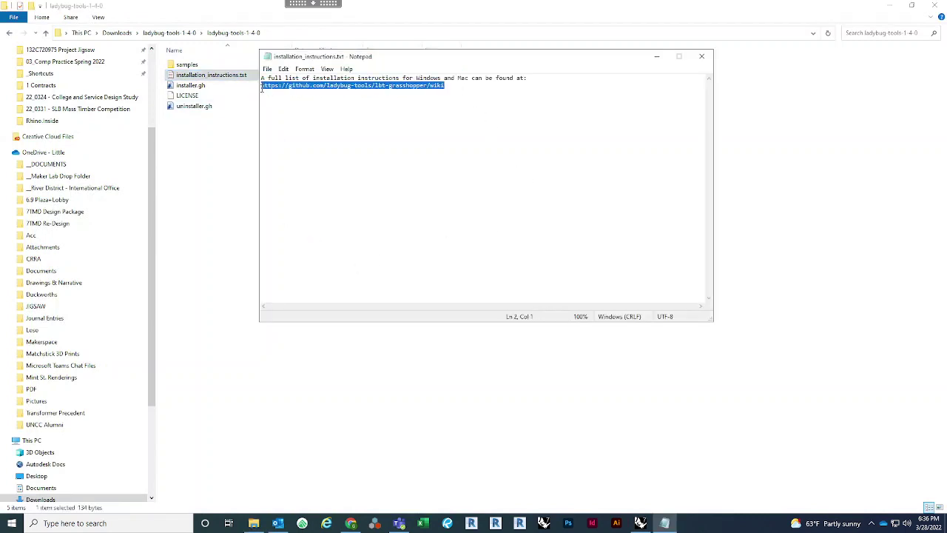
Switch to Chrome and load the copied address github.com/ladybug-tools/lbt-grasshopper/wiki in a new tab
click(351, 523)
right_click(351, 524)
click(485, 20)
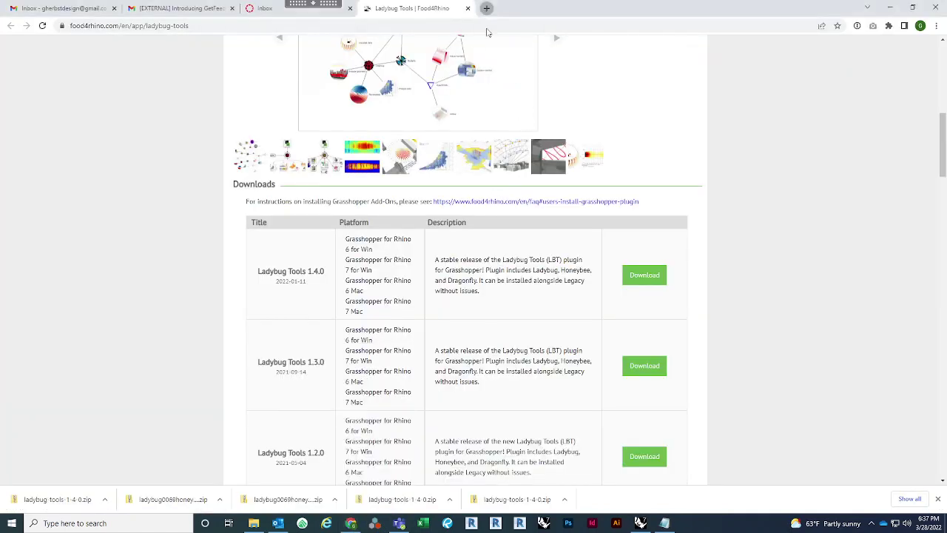
click(486, 8)
key(ctrl+v)
key(Return)
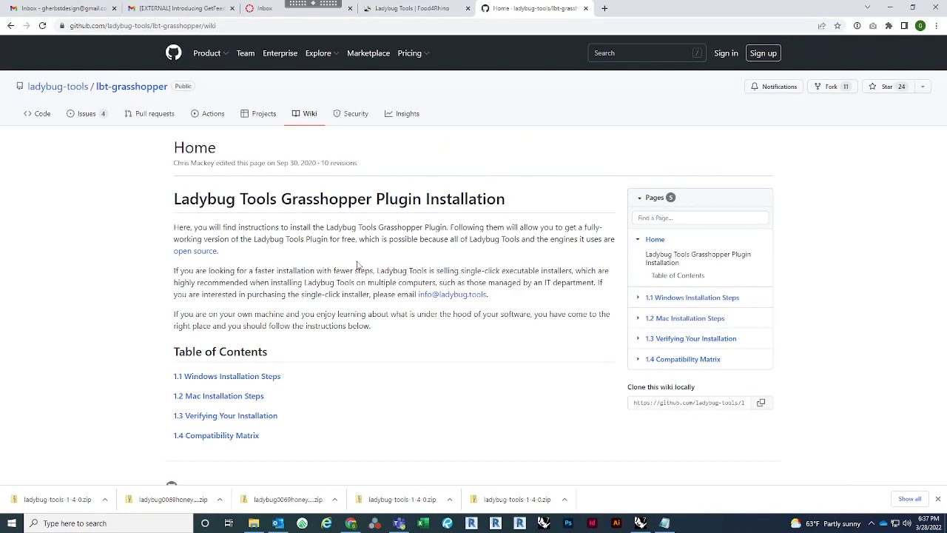
Open the 1.1 Windows Installation Steps page from the wiki's table of contents in Chrome
scroll(176, 316, down, 1)
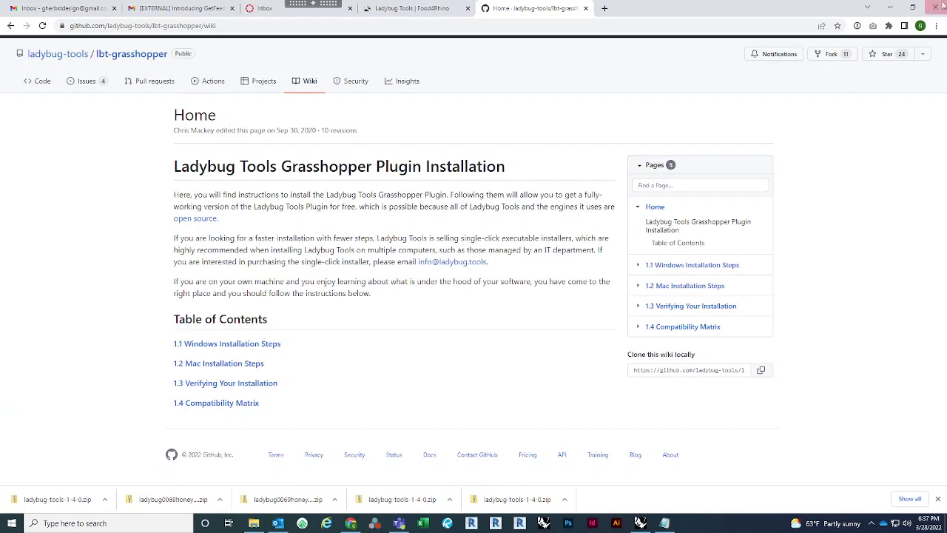
click(890, 7)
click(309, 145)
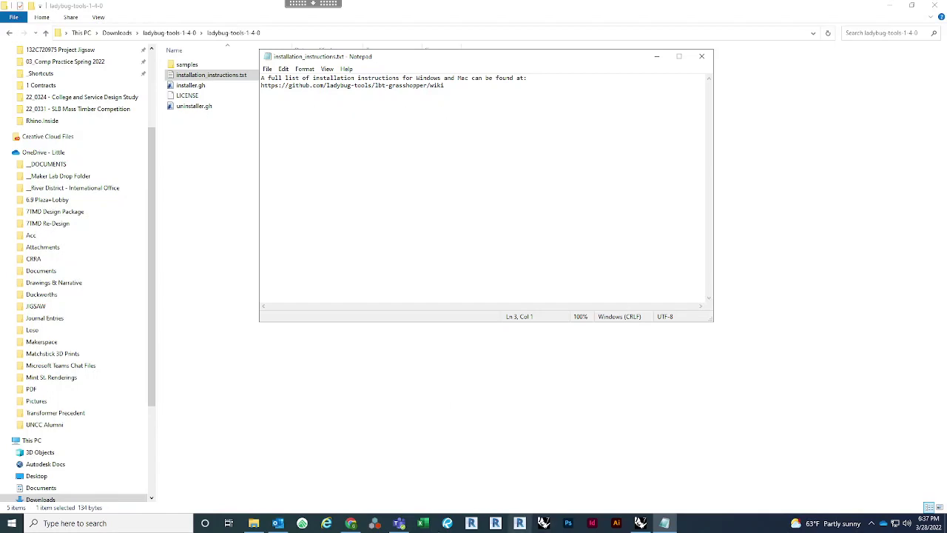
click(351, 523)
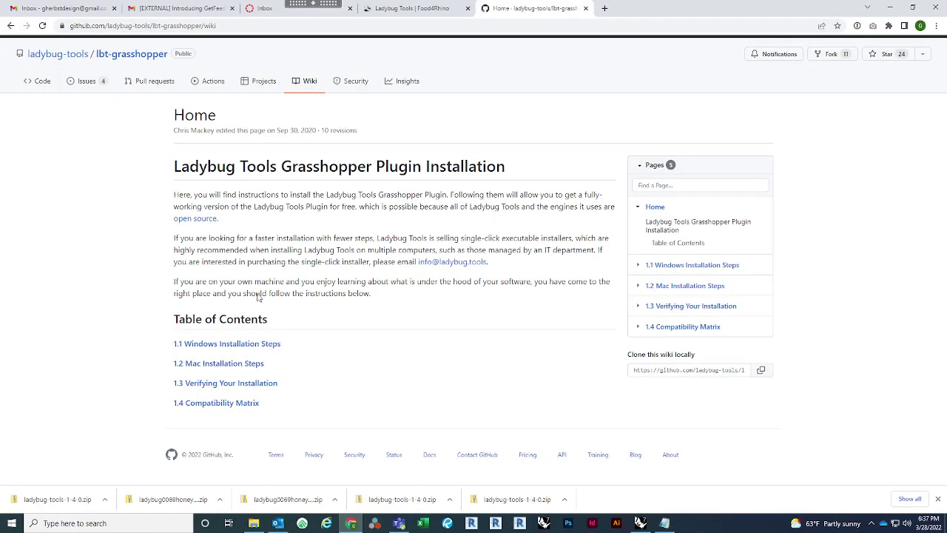
click(247, 345)
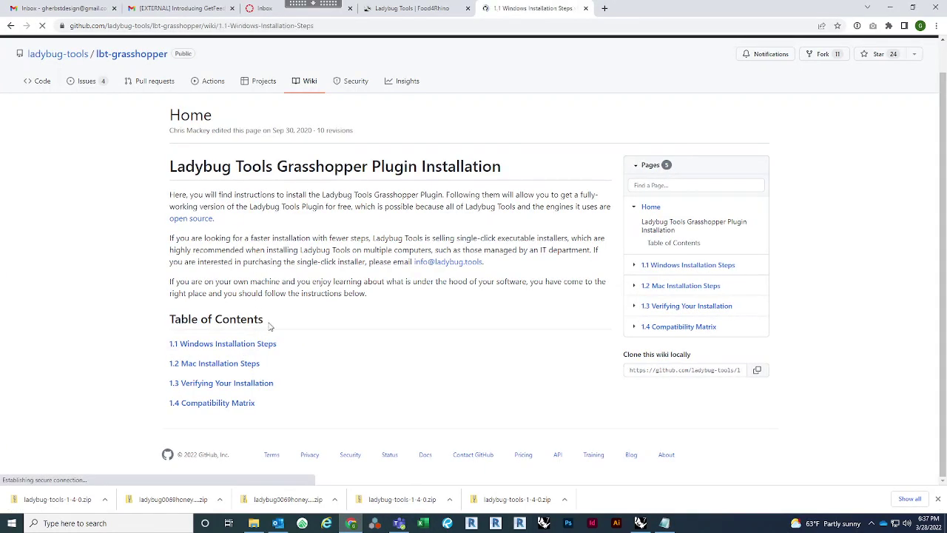
Read the wiki's Windows installation steps for installer.gh and its two toggles, checking the ladybug-tools-1-4-0 folder in File Explorer
scroll(375, 218, down, 1)
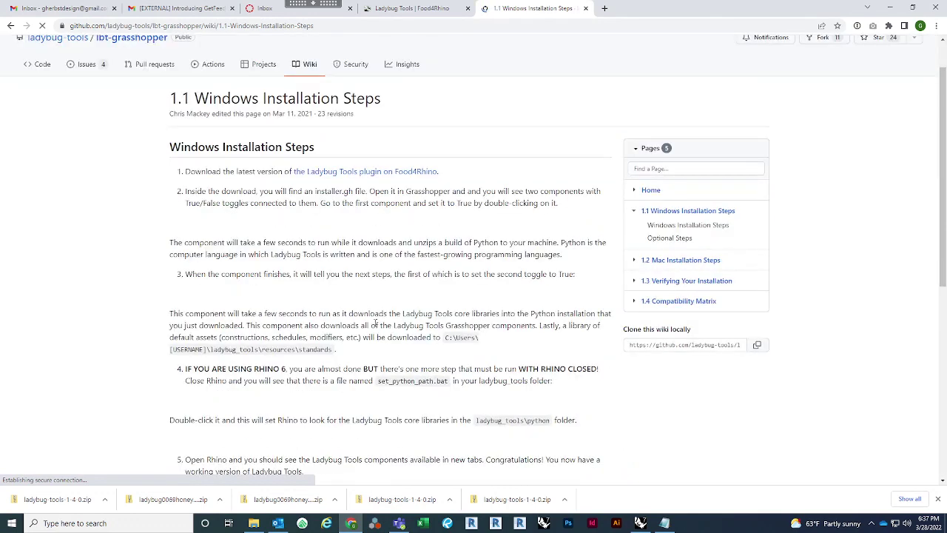
scroll(375, 324, down, 1)
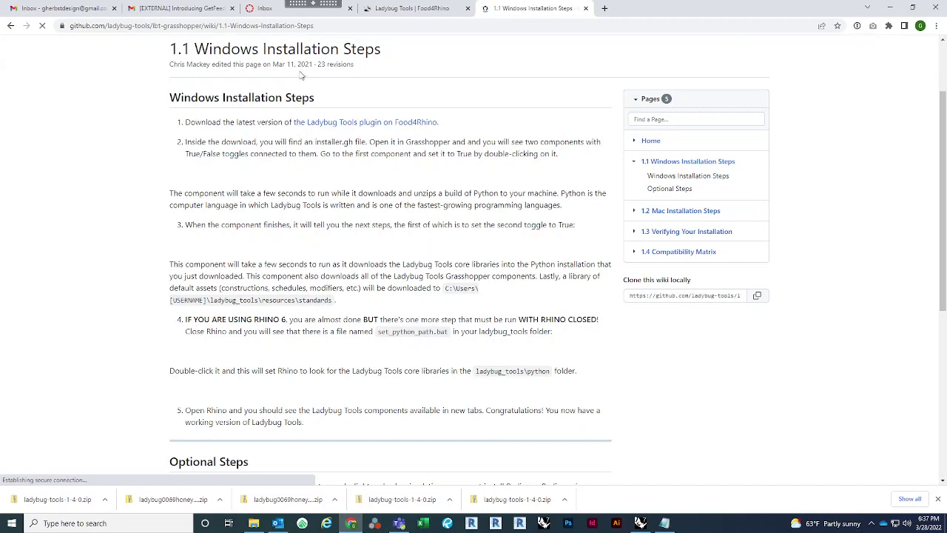
scroll(290, 103, up, 1)
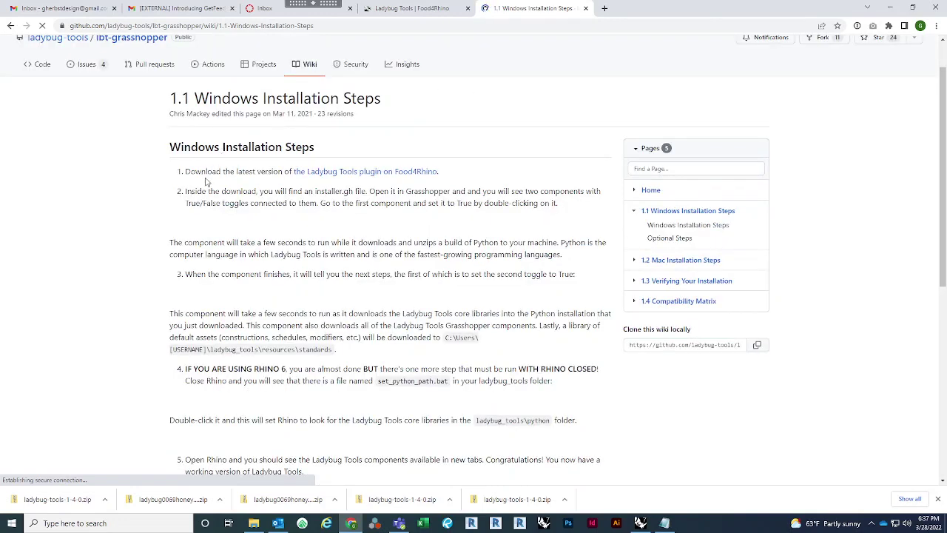
click(368, 177)
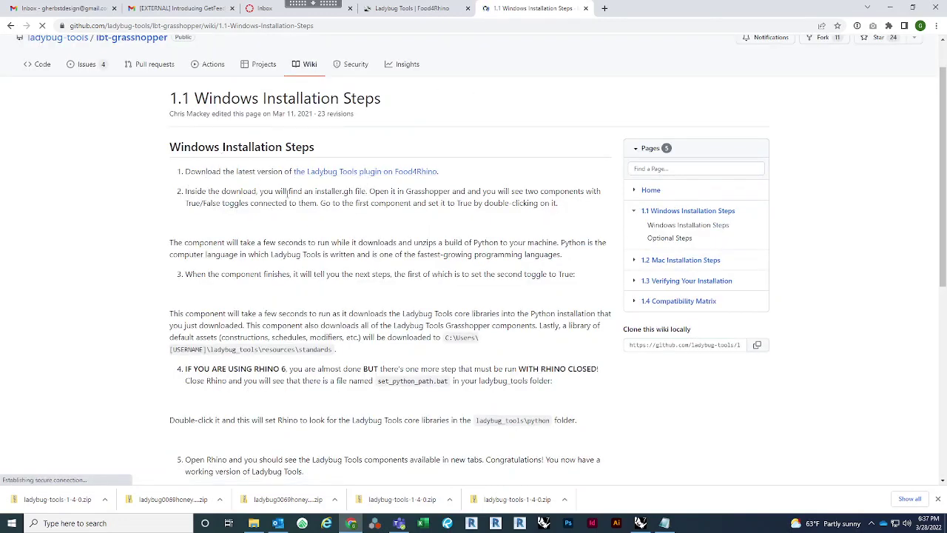
scroll(136, 249, down, 1)
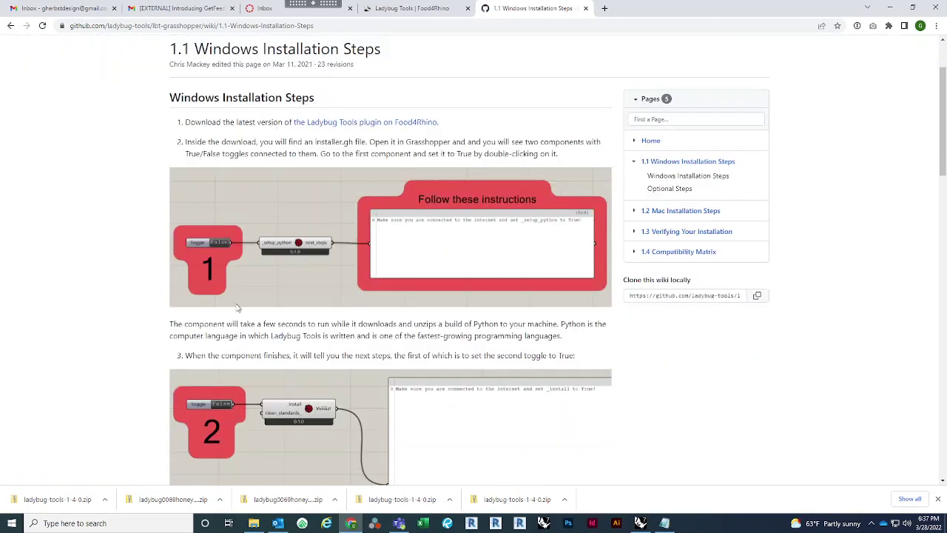
scroll(213, 318, down, 2)
scroll(389, 266, up, 3)
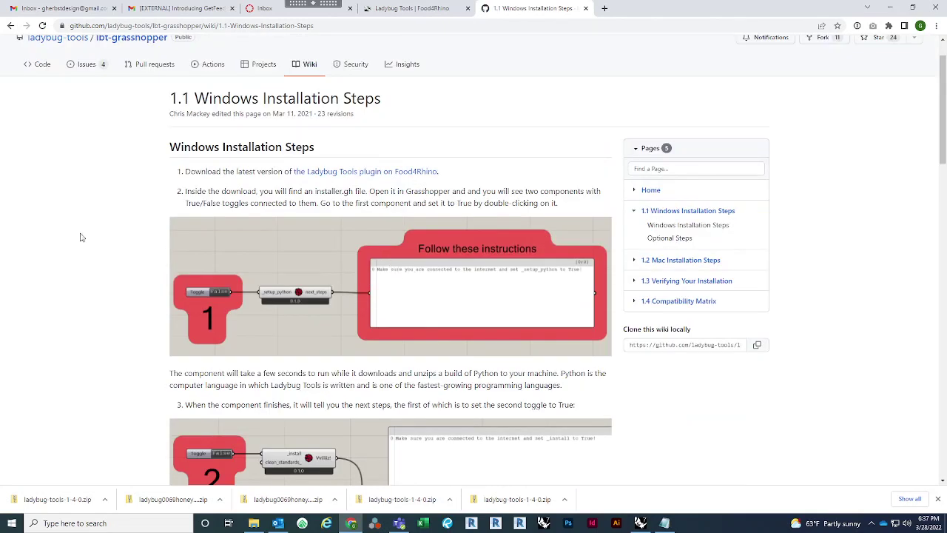
scroll(302, 238, down, 1)
click(867, 7)
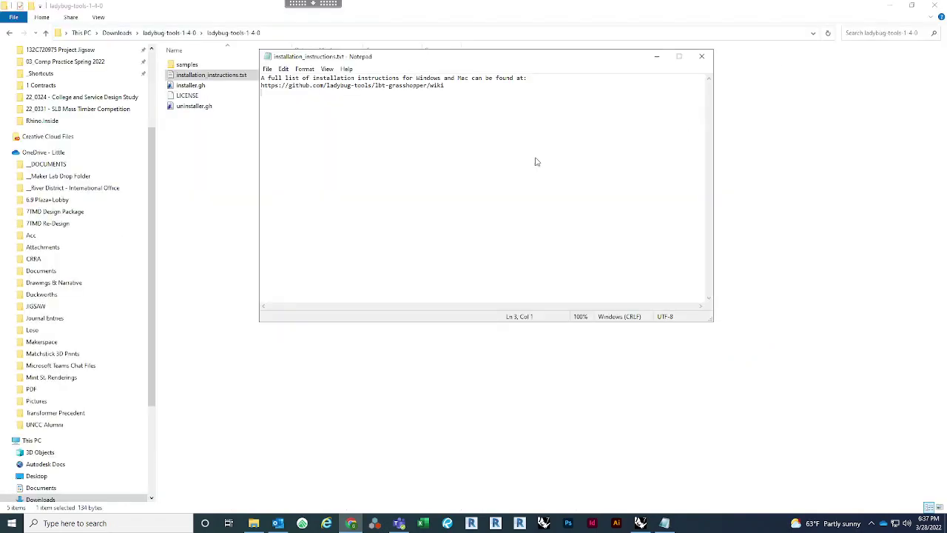
click(211, 138)
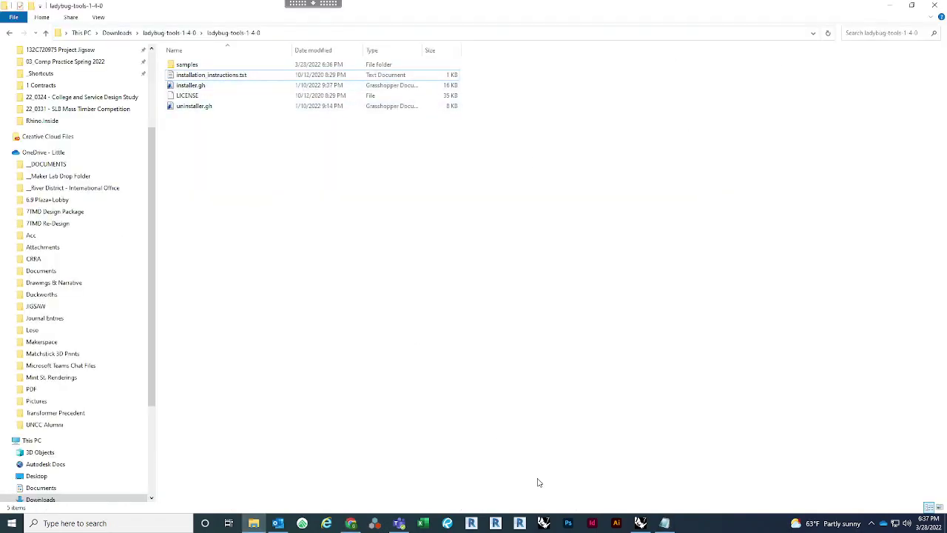
click(350, 523)
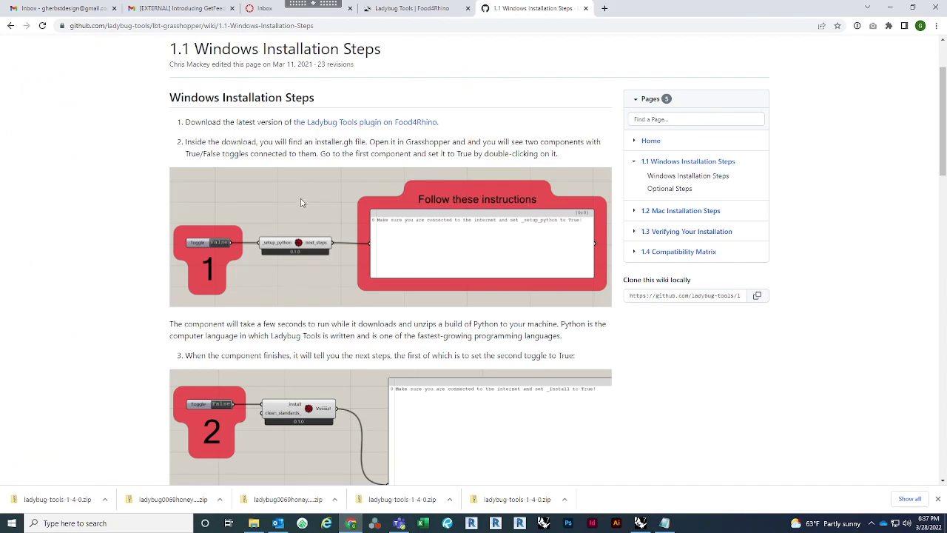
scroll(244, 240, down, 2)
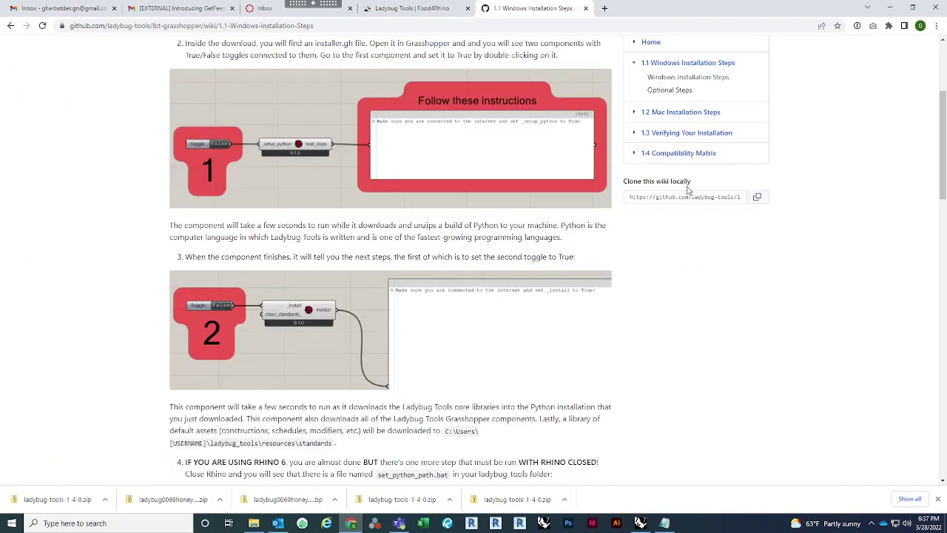
Switch to Rhino 7 and launch Grasshopper
click(891, 8)
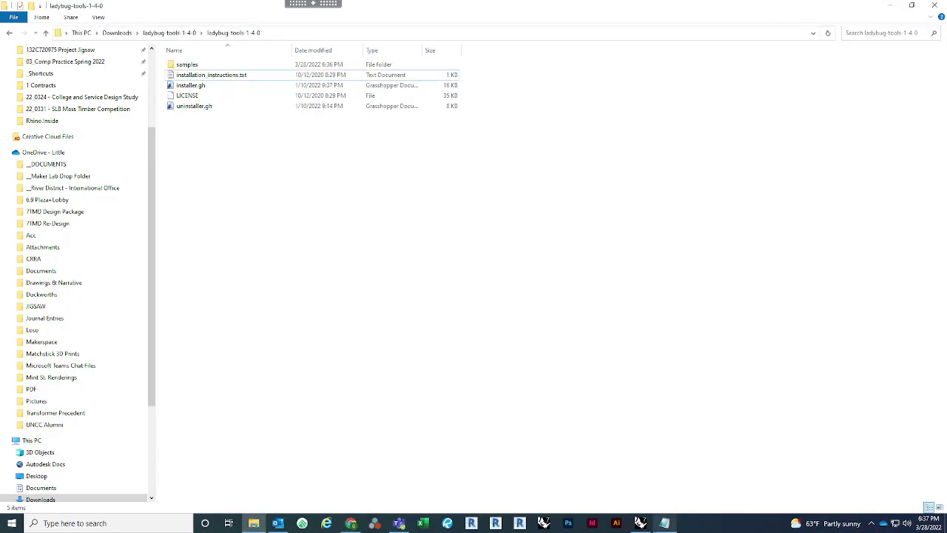
click(641, 523)
click(234, 187)
text(G)
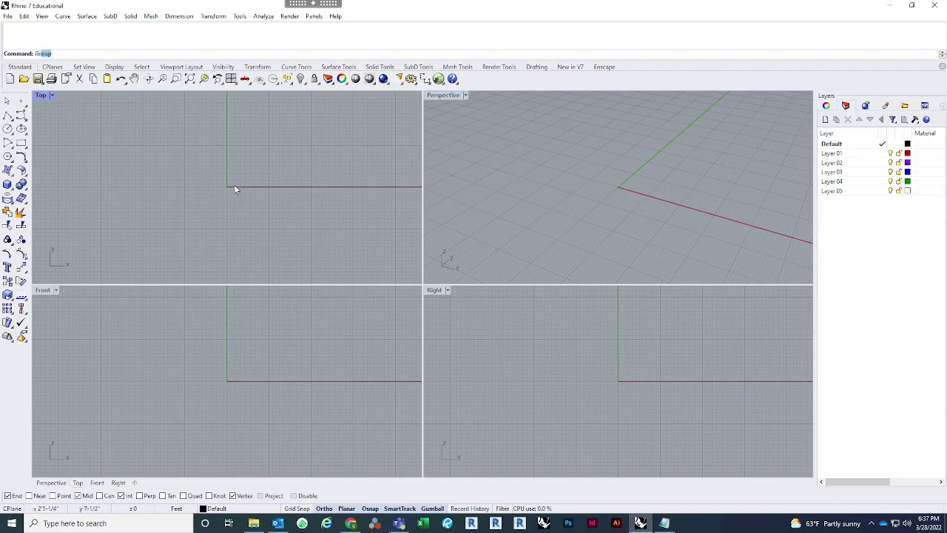
text(ra)
key(Return)
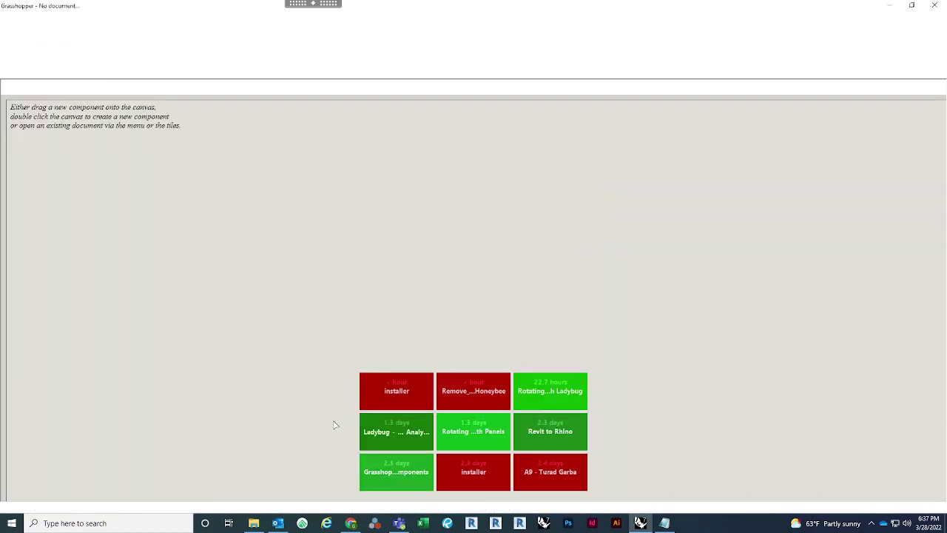
click(586, 182)
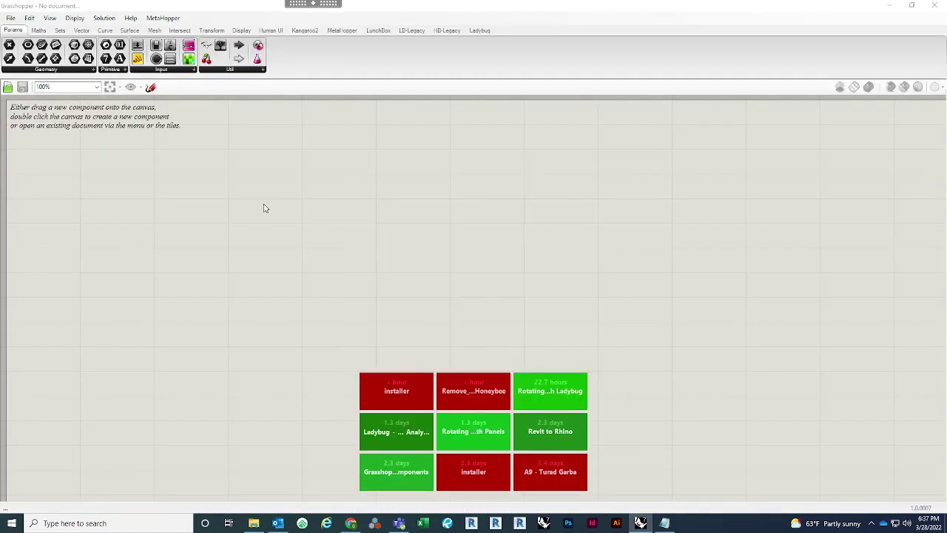
Open the Ladybug Tools installer.gh file in Grasshopper from the inner ladybug-tools-1-4-0 folder in Downloads
click(11, 18)
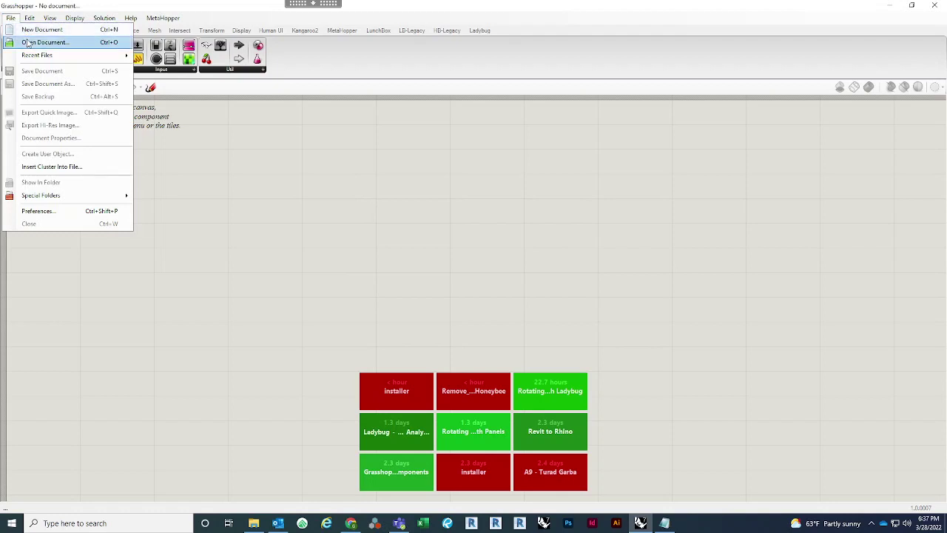
click(279, 157)
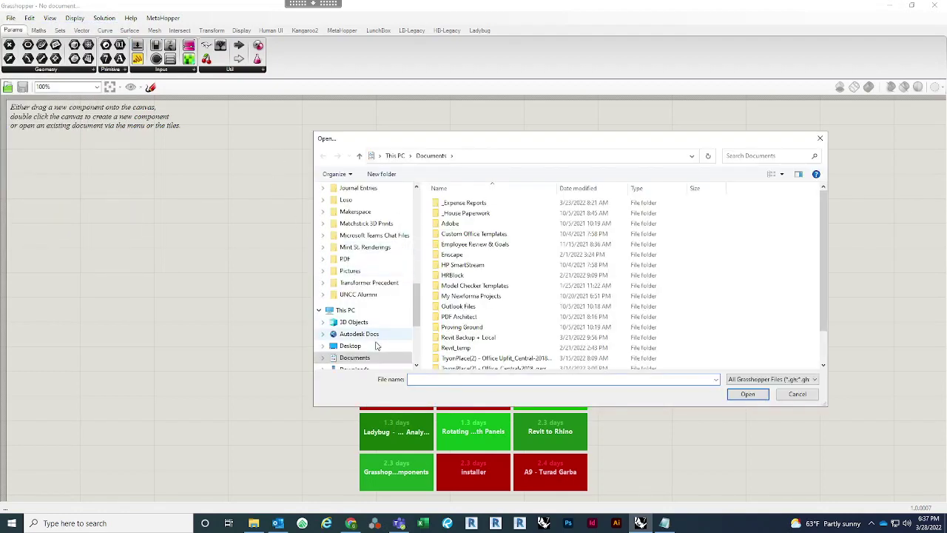
scroll(370, 334, down, 1)
click(357, 357)
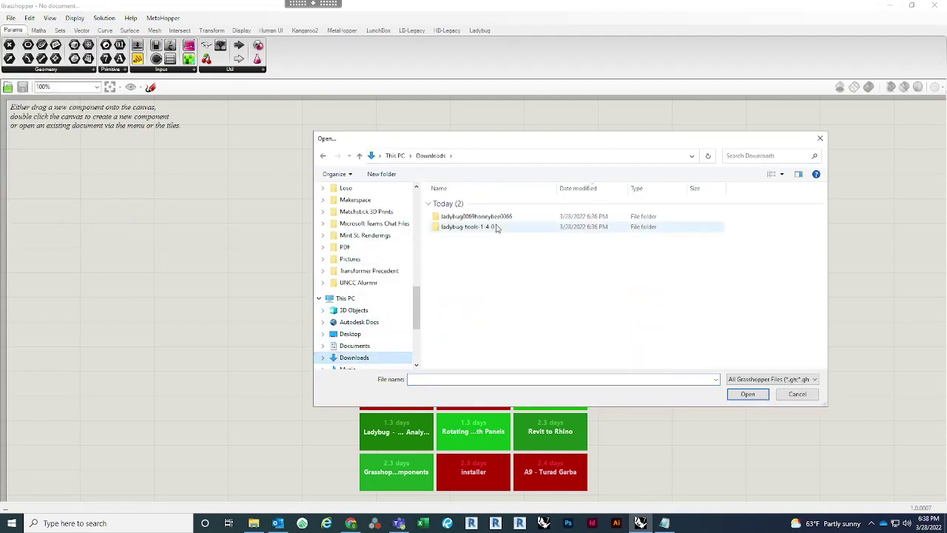
double_click(494, 228)
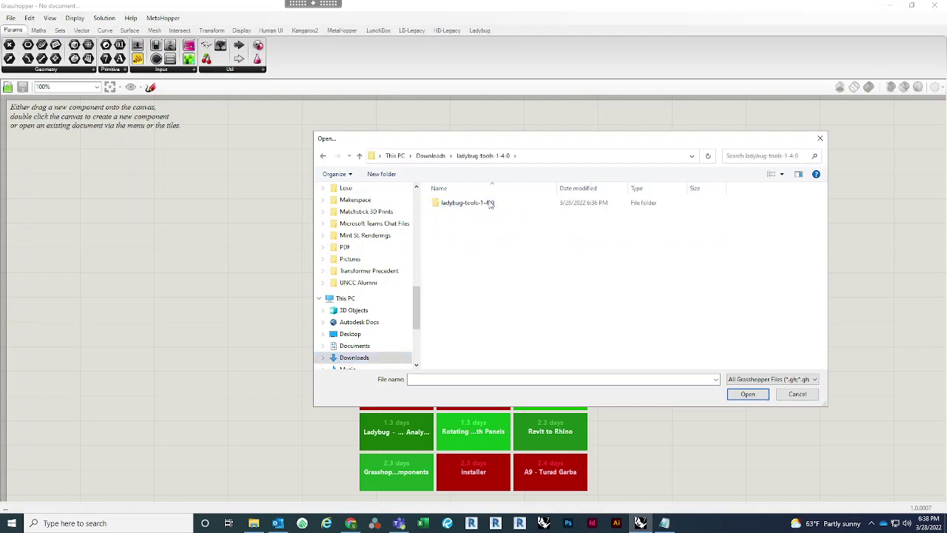
double_click(490, 205)
double_click(486, 216)
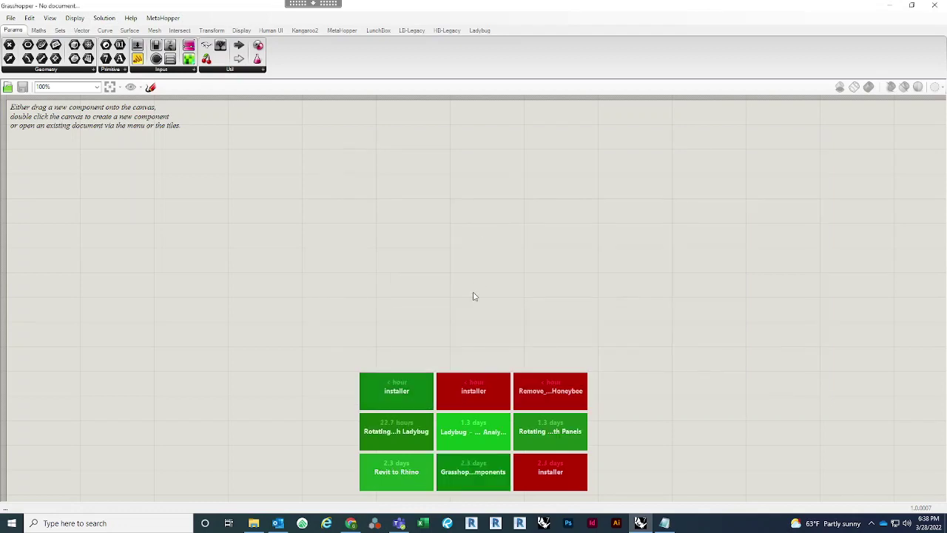
Recheck the toggle instructions in Chrome, return to Grasshopper, and set the first toggle, which feeds _setup_python, to True
click(351, 523)
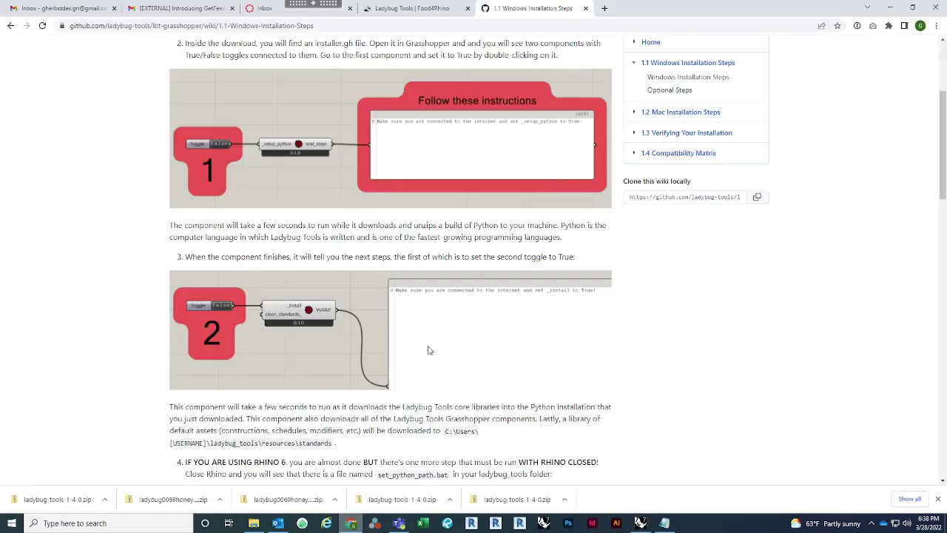
scroll(165, 238, up, 1)
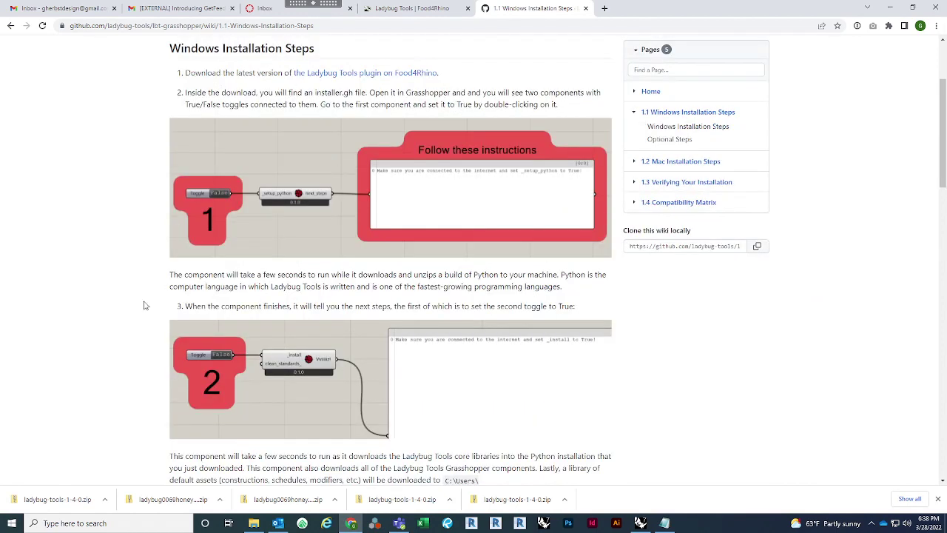
scroll(146, 281, down, 1)
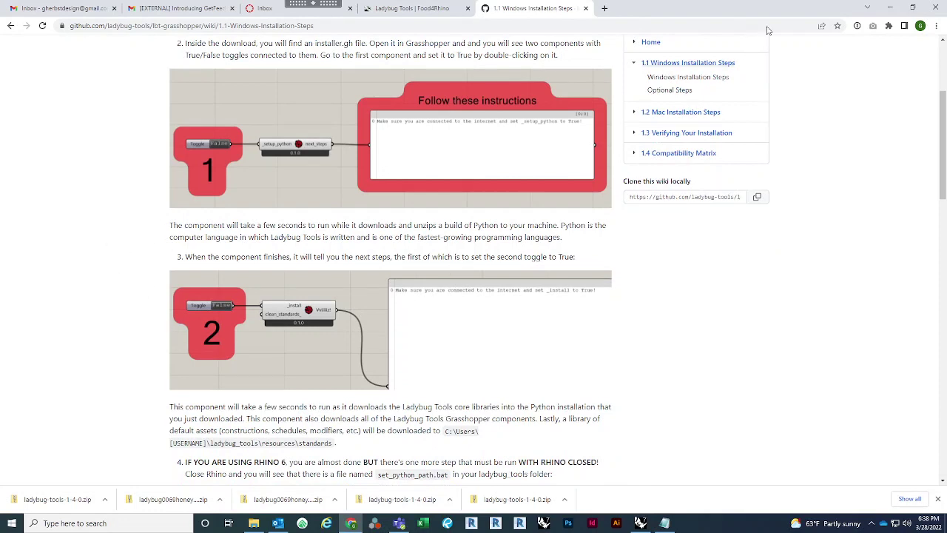
click(890, 7)
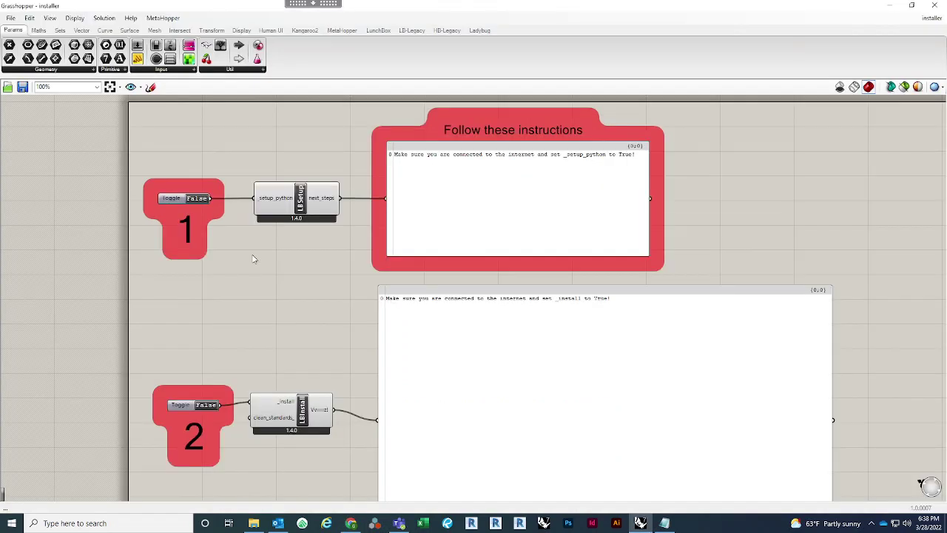
right_click(193, 200)
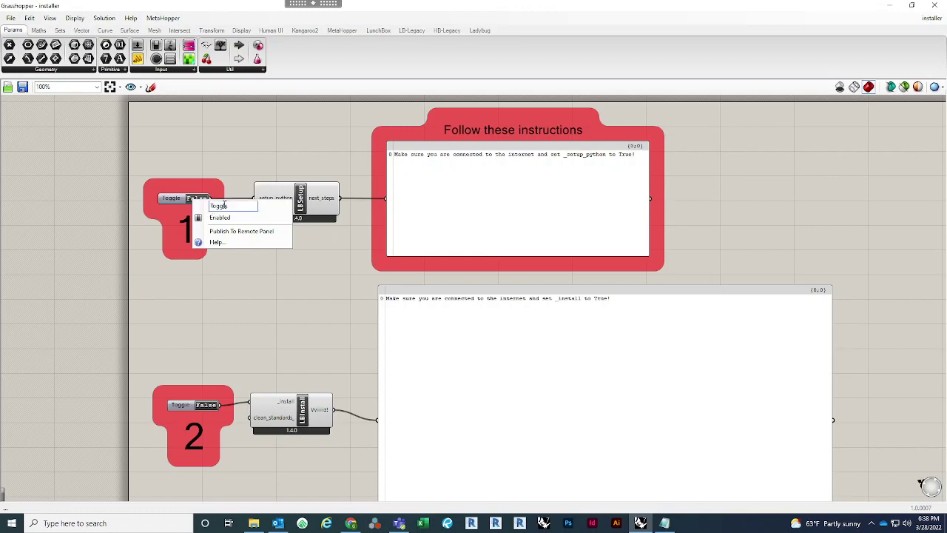
click(193, 209)
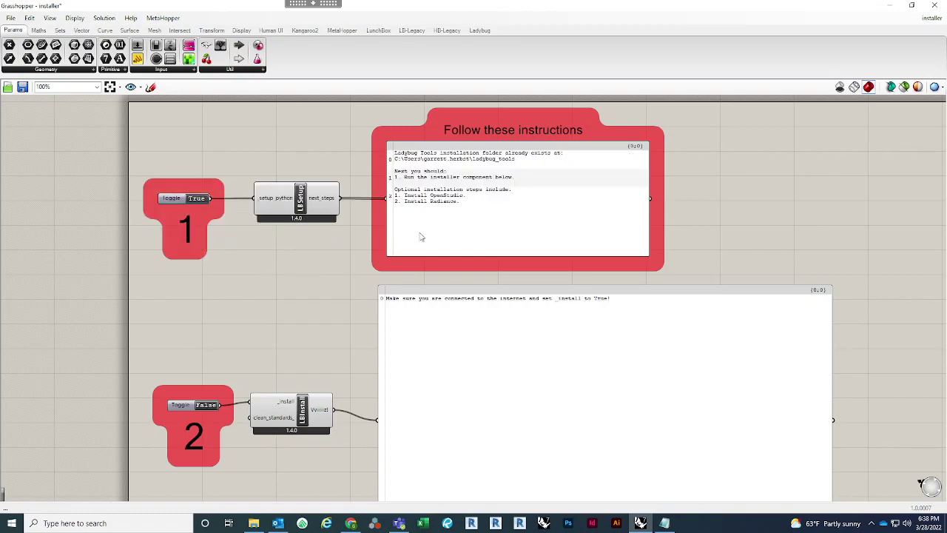
right_drag(342, 309, 353, 257)
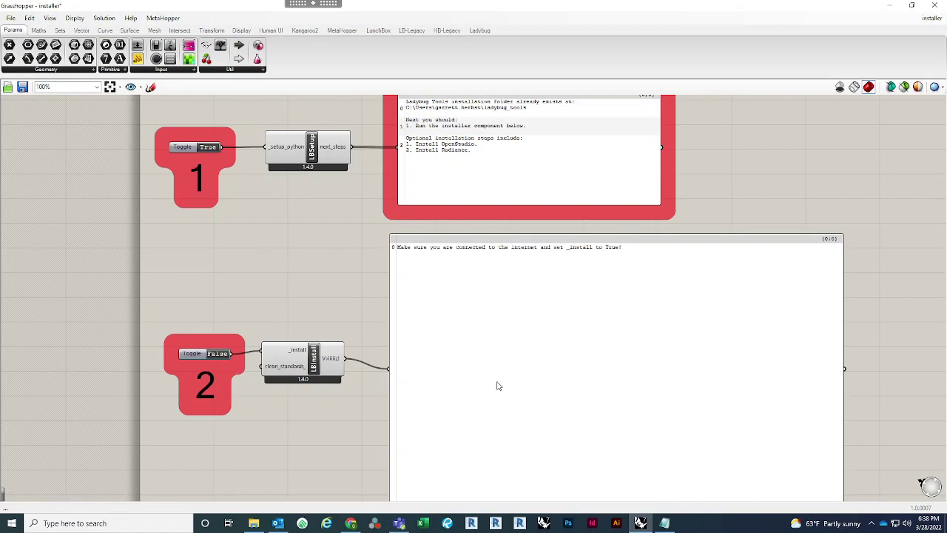
Open Installation_Instructions.md in Notepad from the inner Ladybug_0_0_69_Honeybee_0_0_66 folder in Downloads and select its wiki link
click(254, 523)
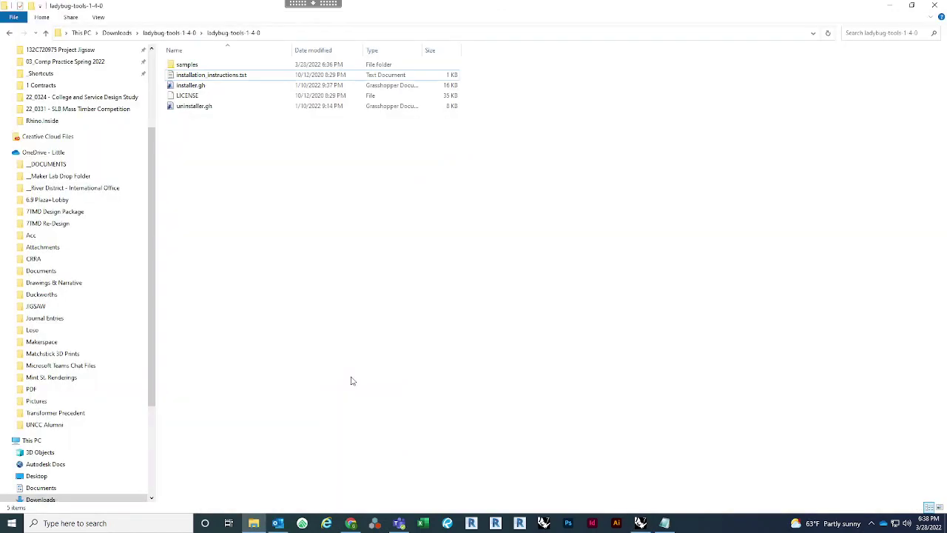
click(117, 32)
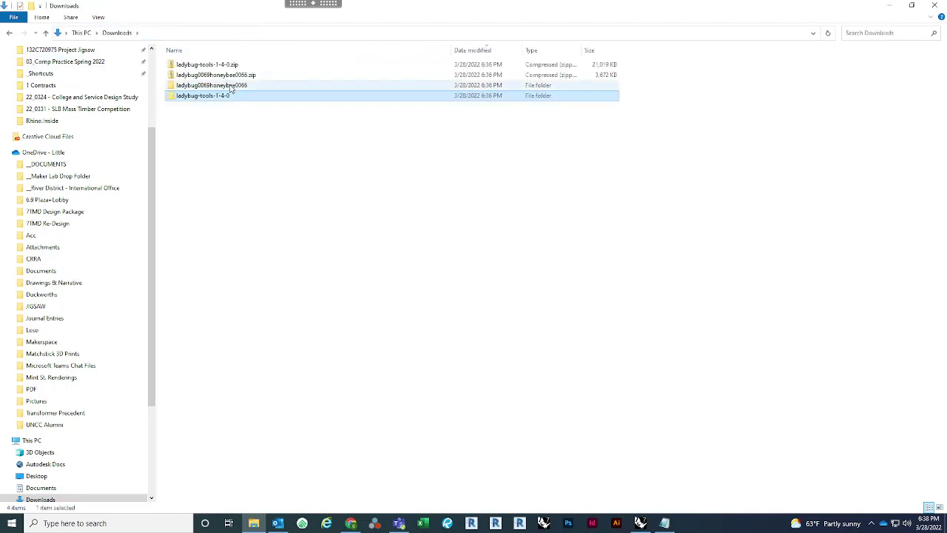
double_click(230, 86)
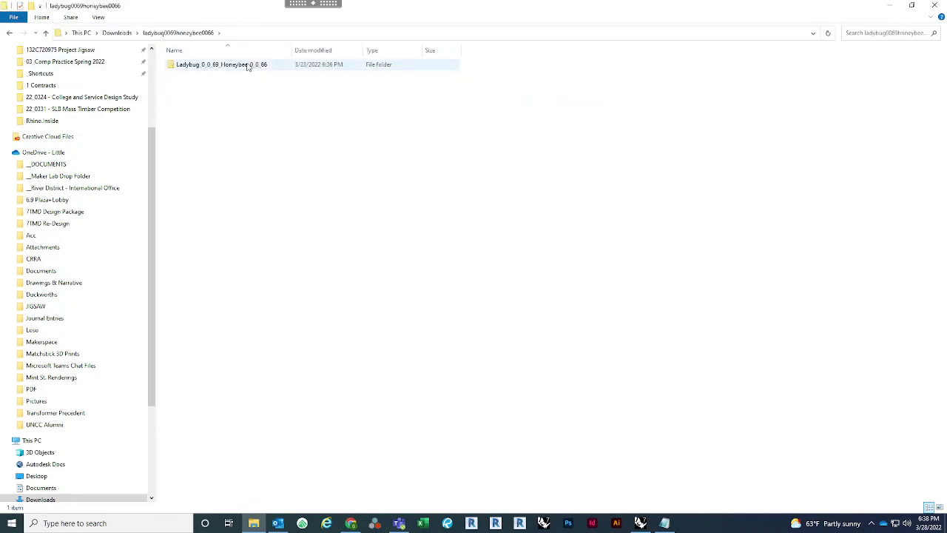
double_click(248, 65)
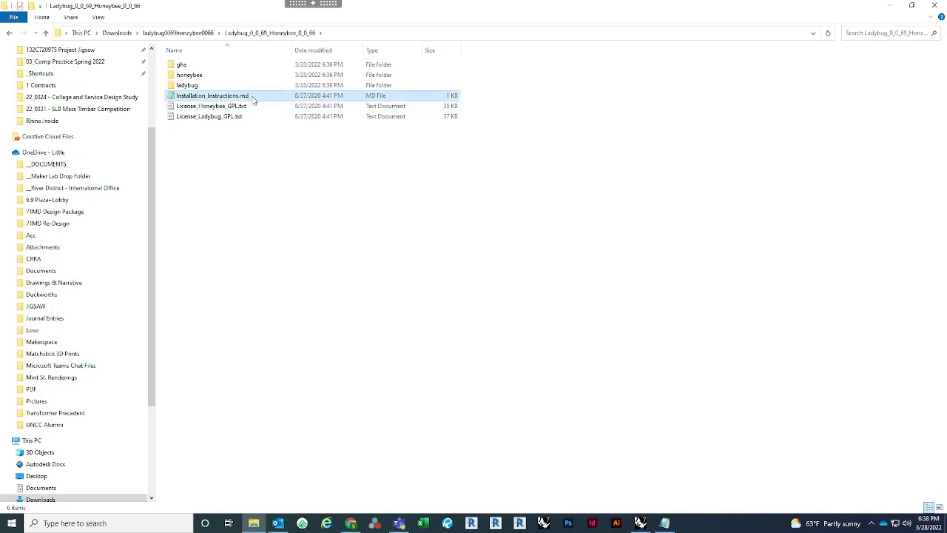
right_click(253, 98)
click(284, 147)
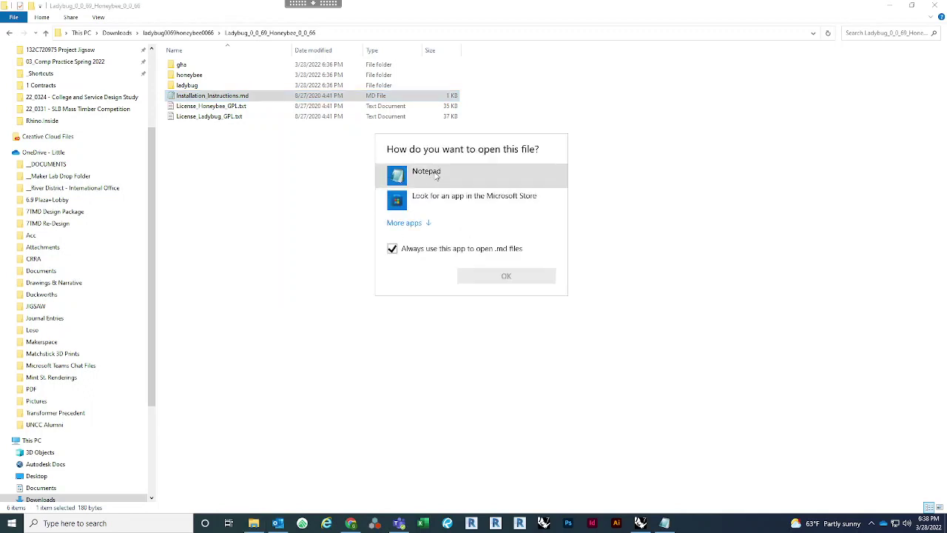
click(473, 278)
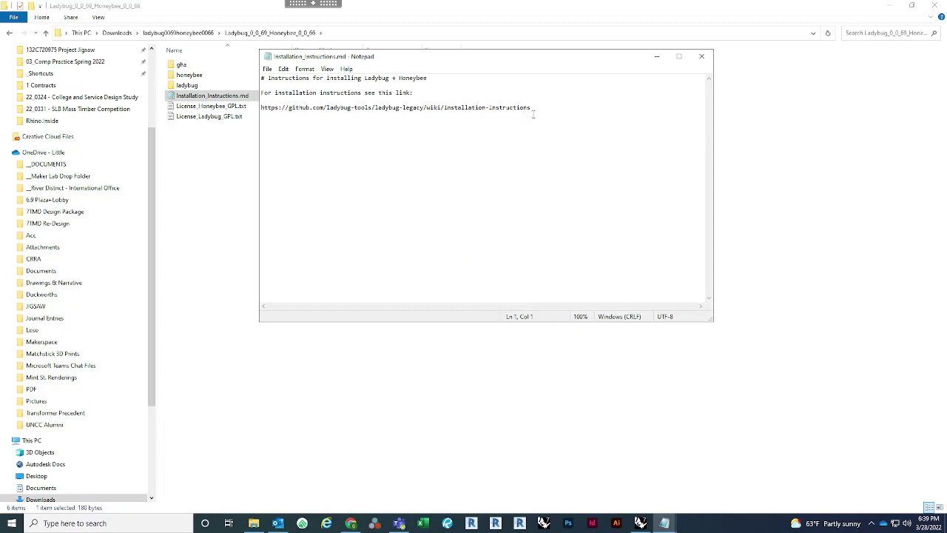
drag(457, 113, 263, 107)
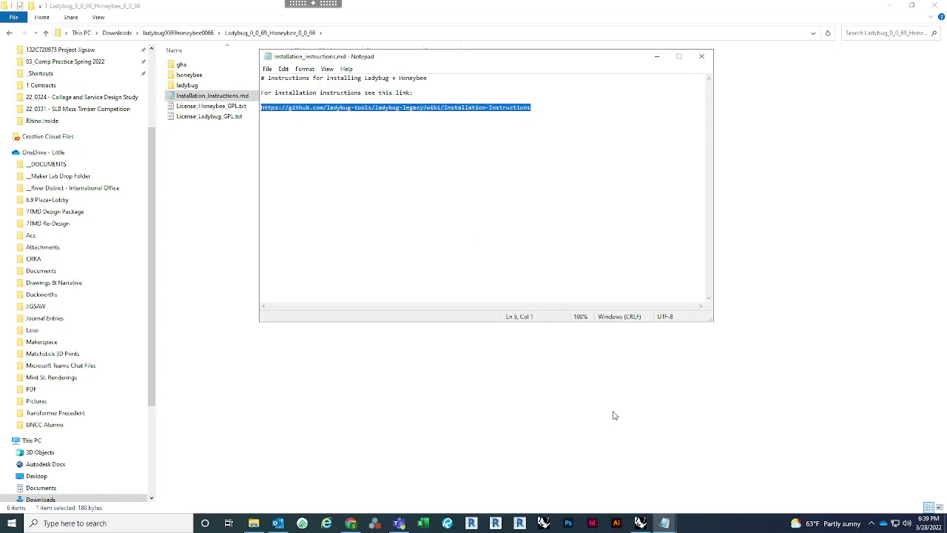
Return to Grasshopper and acknowledge the Ladybug Tools 1.4 installation message
click(480, 389)
click(641, 523)
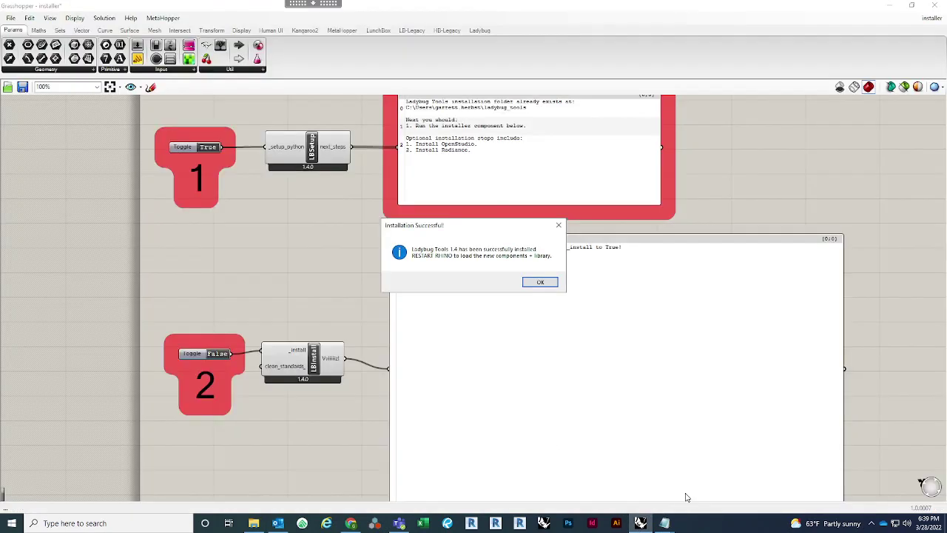
drag(501, 229, 462, 224)
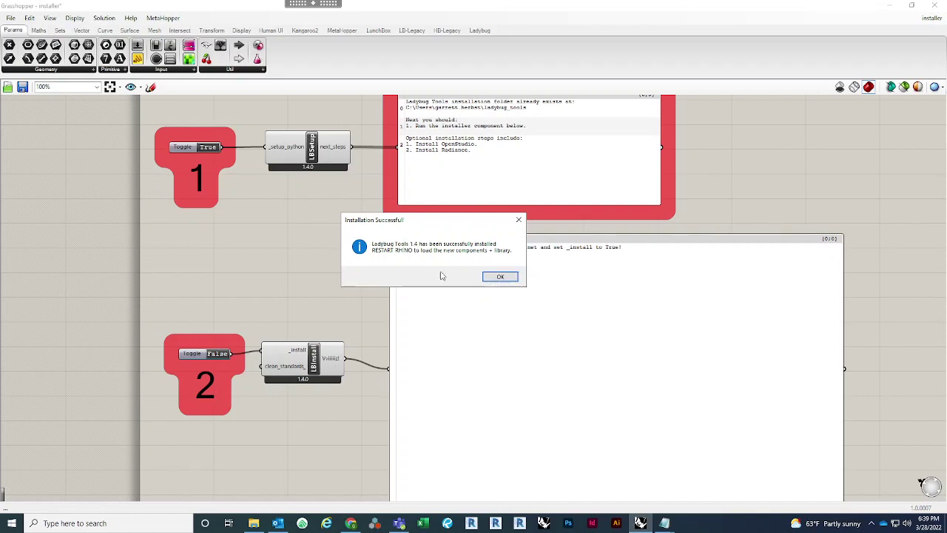
click(500, 276)
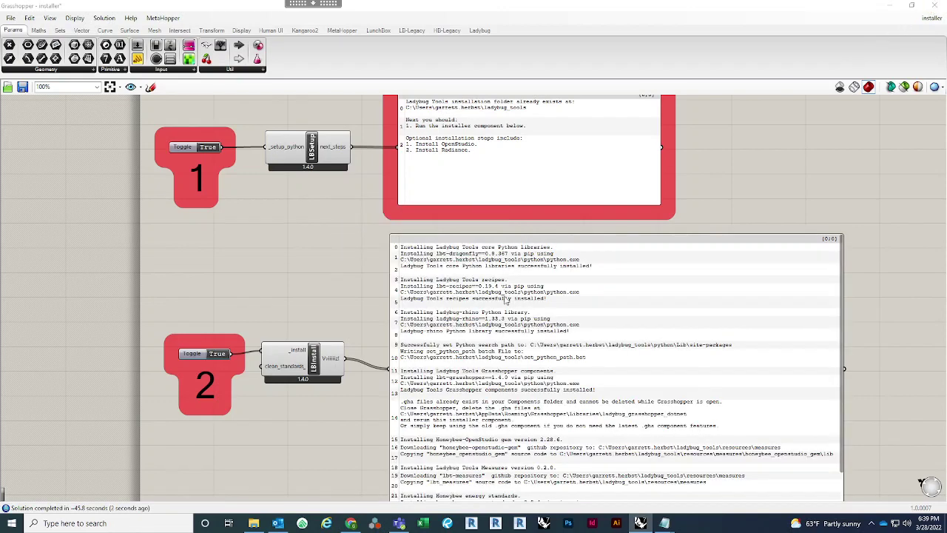
Restart Rhino 7, closing the installer definition in Grasshopper without saving its changes
click(933, 6)
click(934, 6)
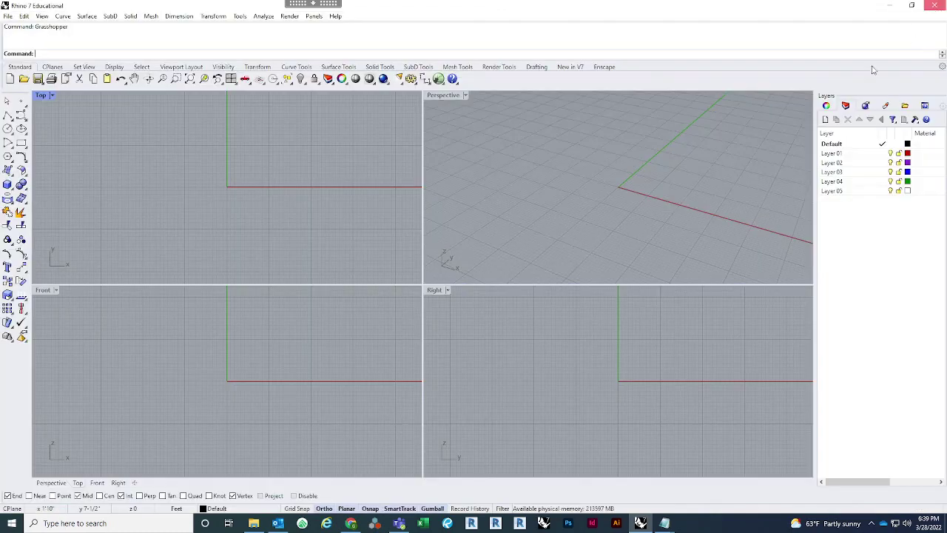
click(552, 318)
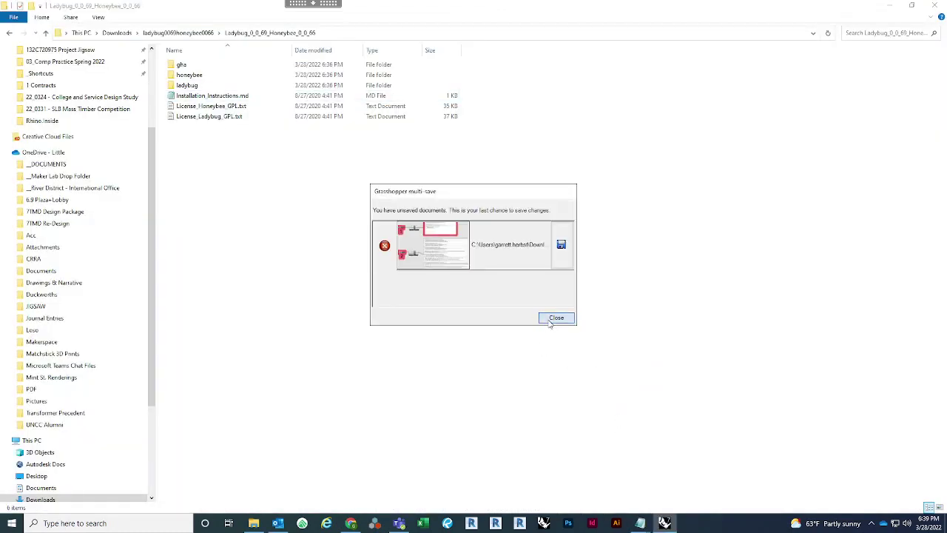
click(545, 523)
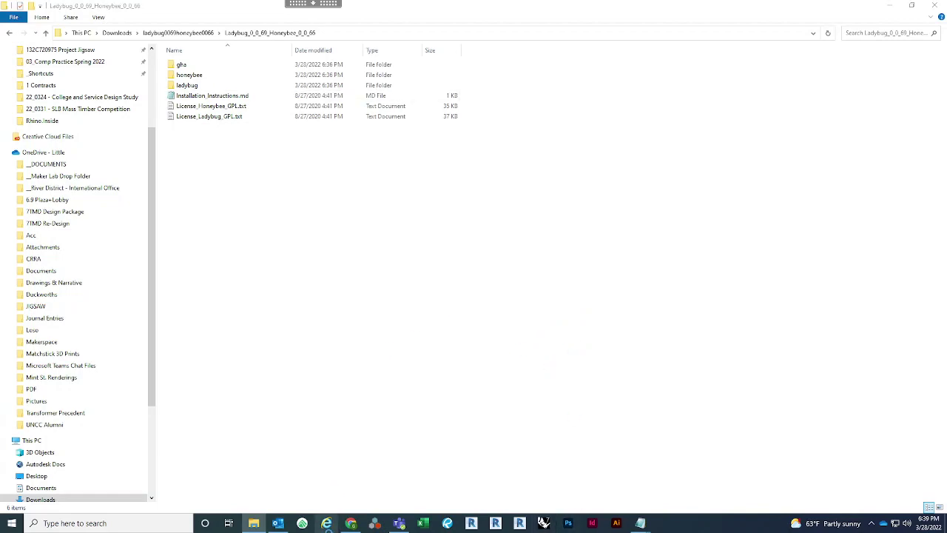
Bring back Installation_Instructions.md in Notepad and copy the ladybug-legacy wiki URL
click(347, 523)
click(346, 524)
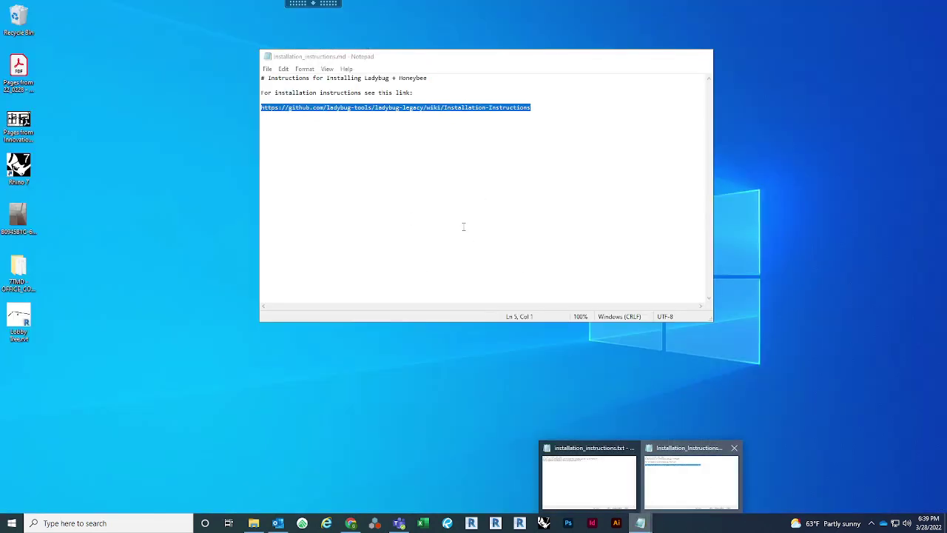
click(704, 480)
click(420, 134)
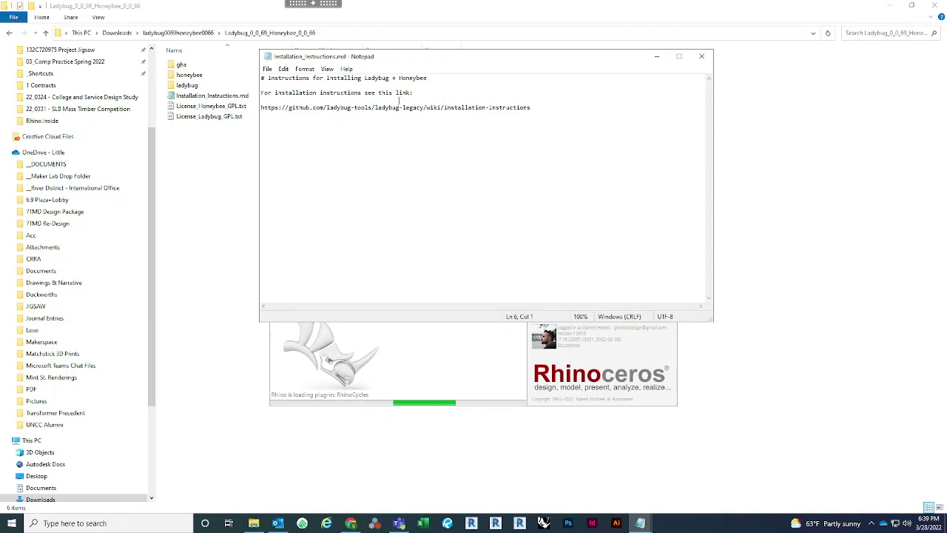
drag(534, 108, 260, 108)
key(ctrl+c)
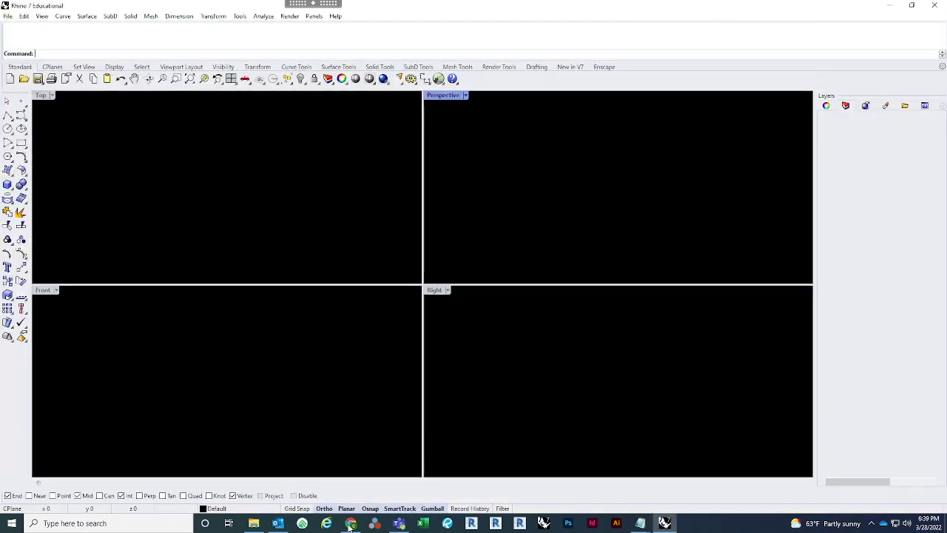
Switch to Chrome and open the copied ladybug-legacy Installation-Instructions URL in a new tab
click(351, 524)
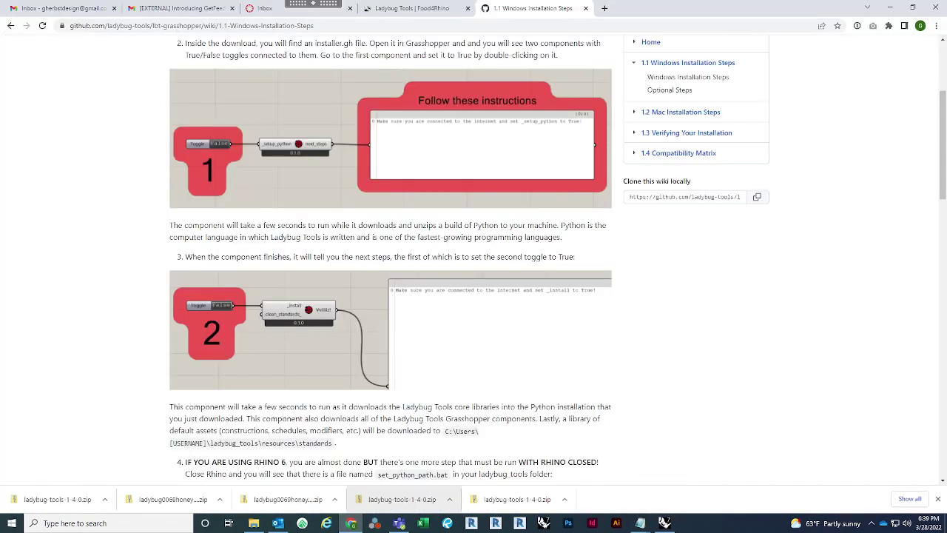
click(605, 9)
key(ctrl+v)
key(Return)
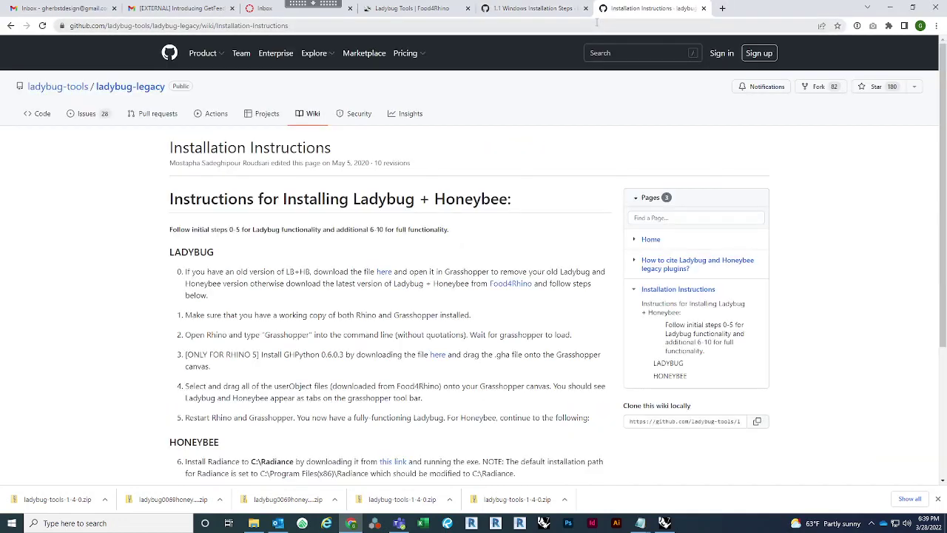
Read the legacy wiki's Ladybug and Honeybee installation steps, especially the Radiance path note and the falsecolor2.exe step
scroll(157, 207, down, 1)
key(alt+Tab)
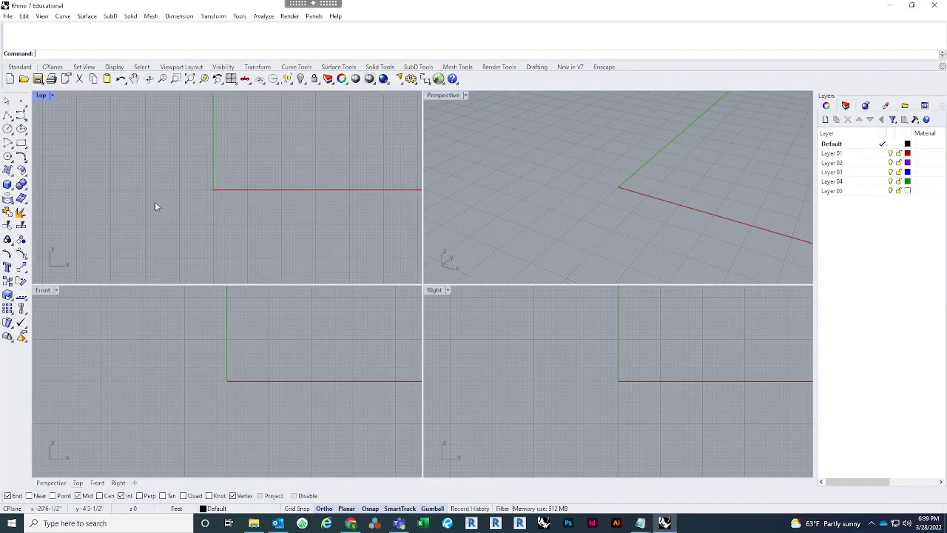
click(896, 6)
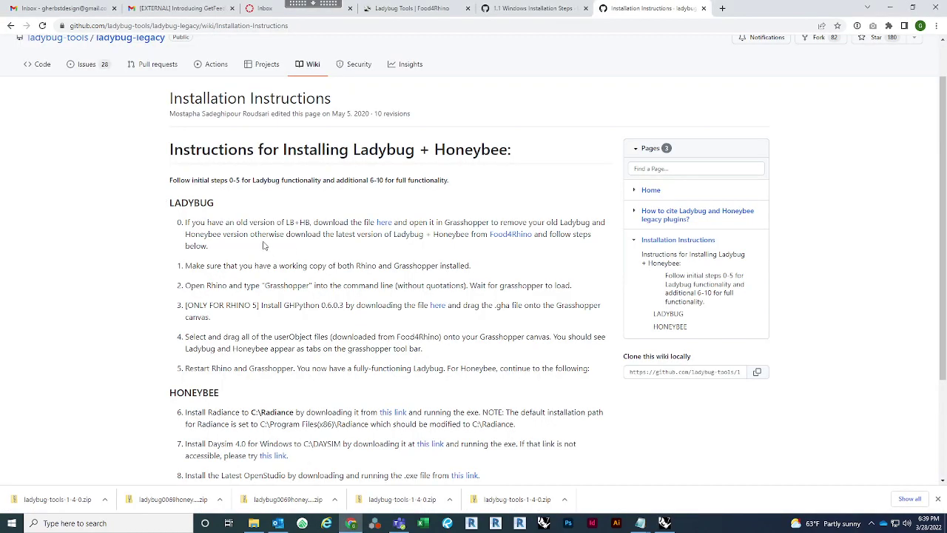
scroll(270, 224, down, 1)
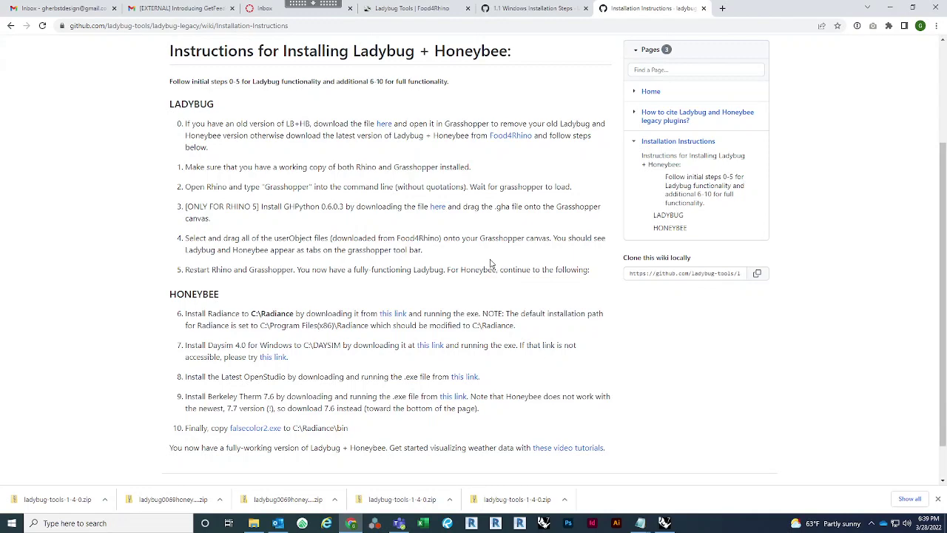
scroll(473, 277, down, 1)
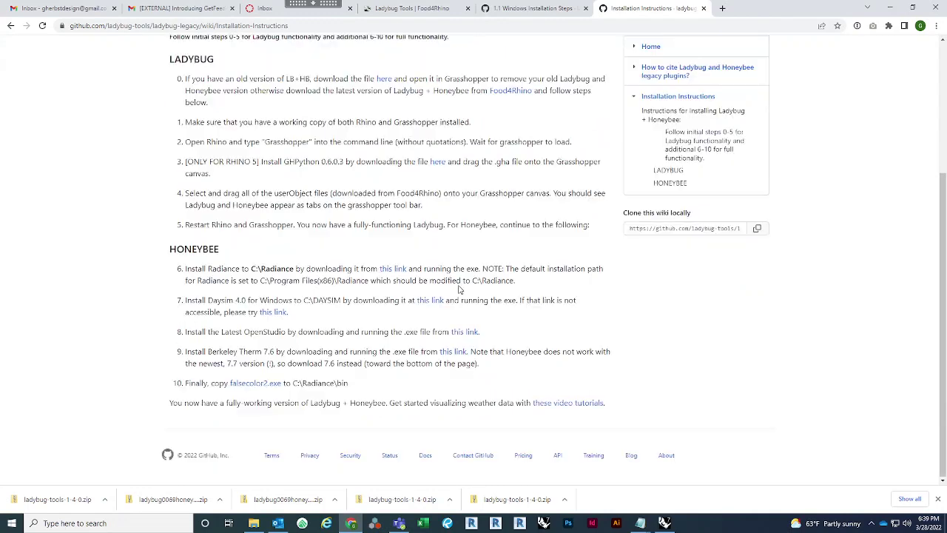
drag(186, 269, 527, 291)
click(527, 288)
drag(349, 384, 184, 381)
click(131, 362)
Check the course inbox message on the Ladybug, Honeybee and Radiance downloads, and review the legacy wiki's user object steps again
click(261, 8)
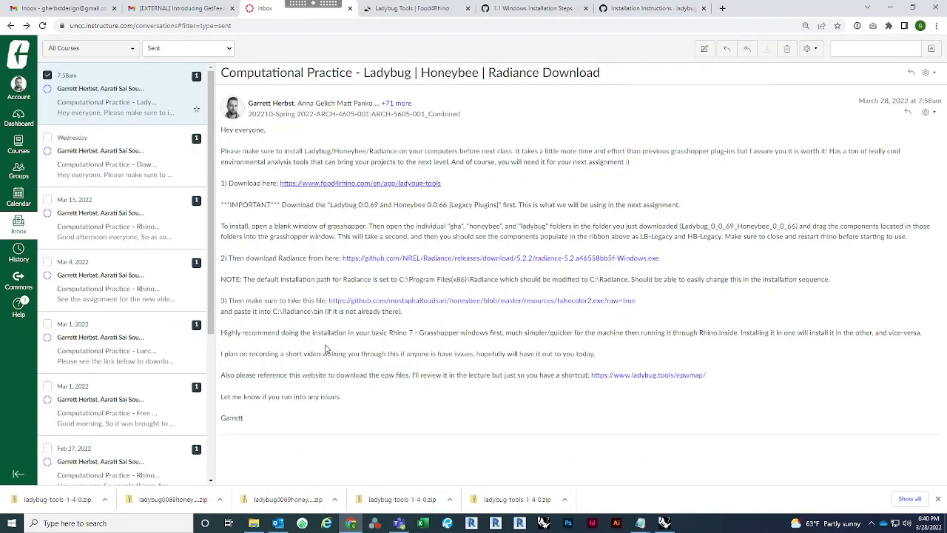
click(651, 8)
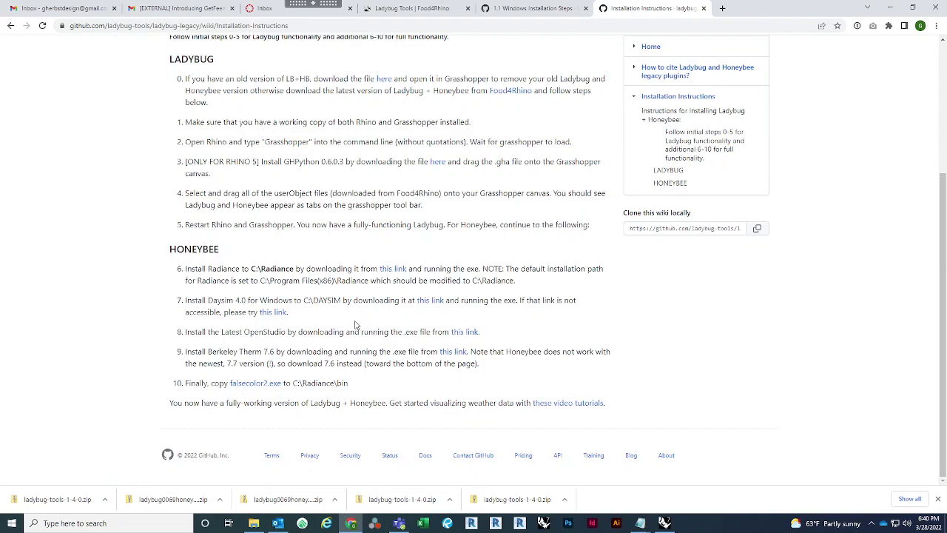
scroll(354, 323, up, 1)
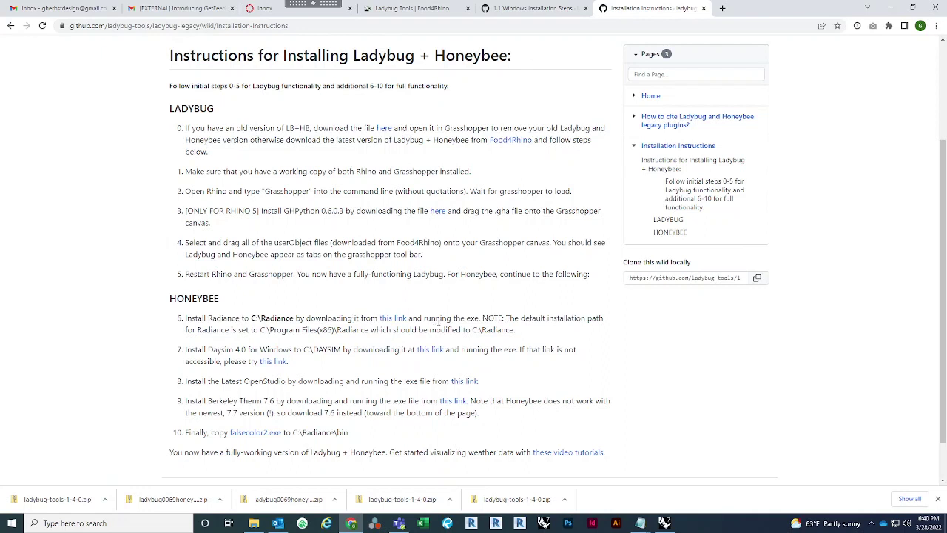
scroll(548, 289, up, 1)
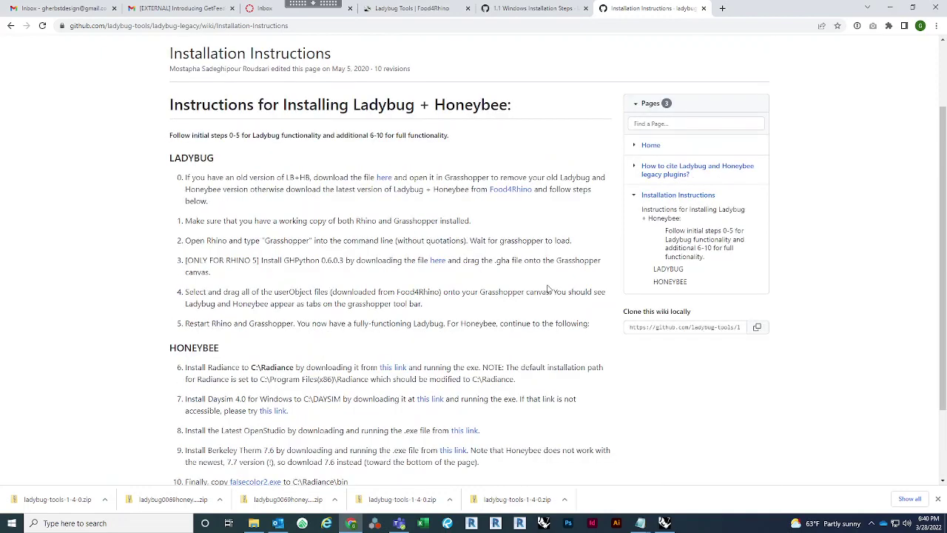
Close the legacy instructions file in Notepad, and launch Grasshopper in Rhino 7 with the getting-started window dismissed
key(alt+Tab)
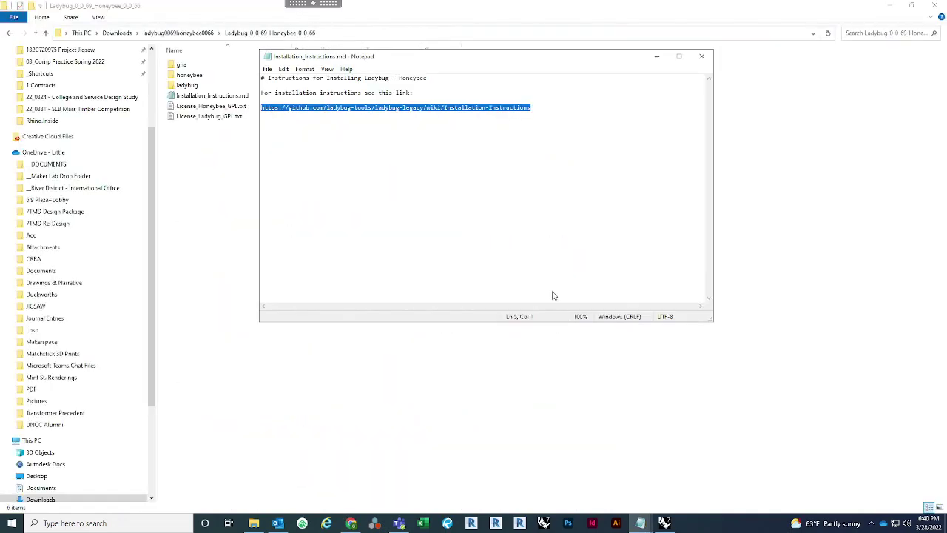
key(alt+F4)
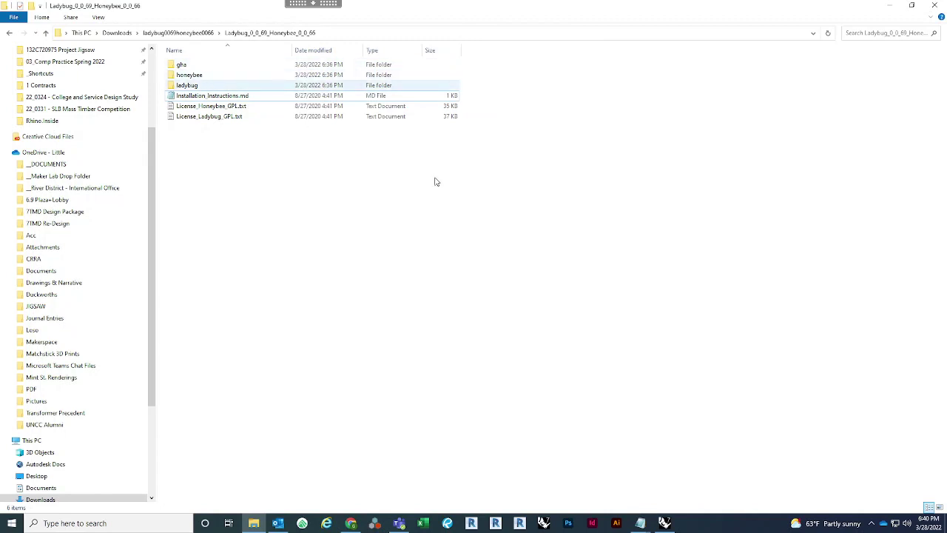
click(666, 523)
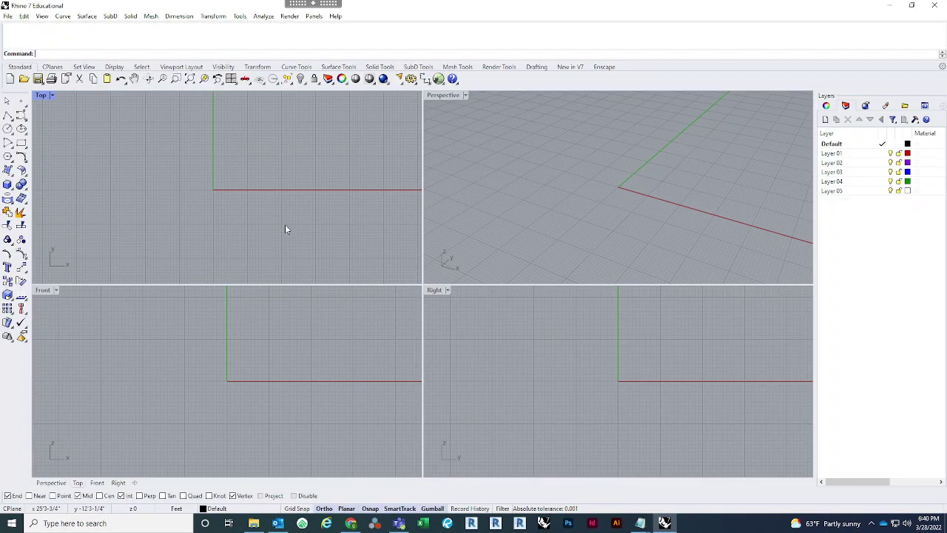
text(Grasshopper)
key(Return)
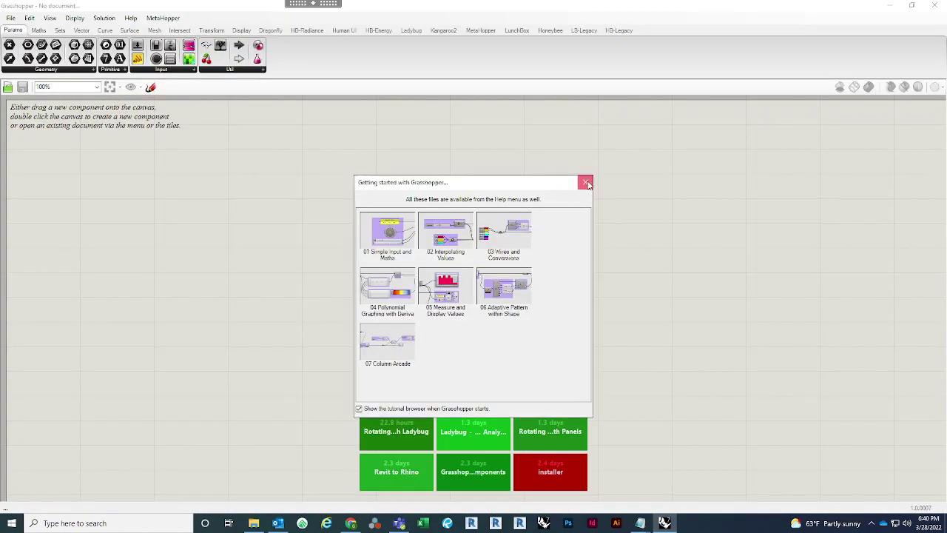
click(586, 183)
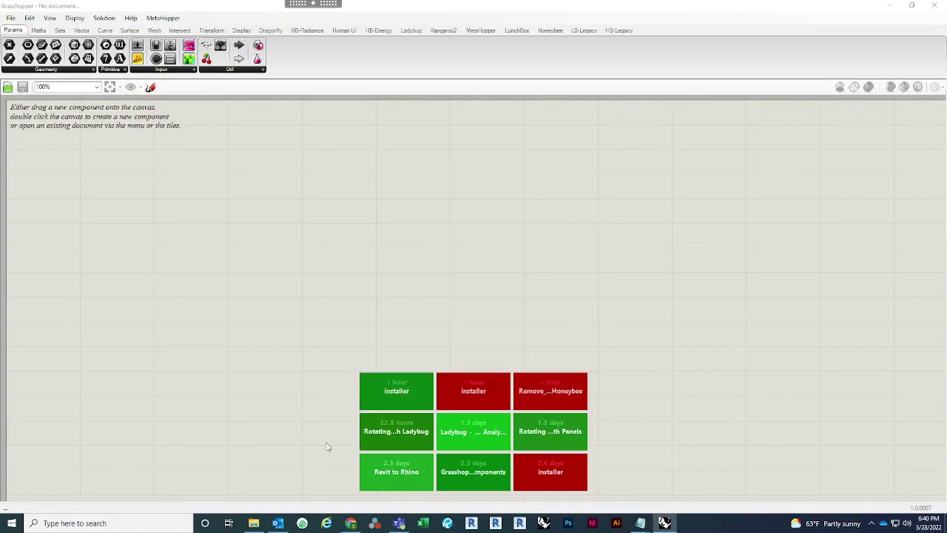
Load Ironbug.LBHB_Legacy.gha from the legacy download's gha folder onto the Grasshopper canvas, skipping all conflicting components
click(254, 524)
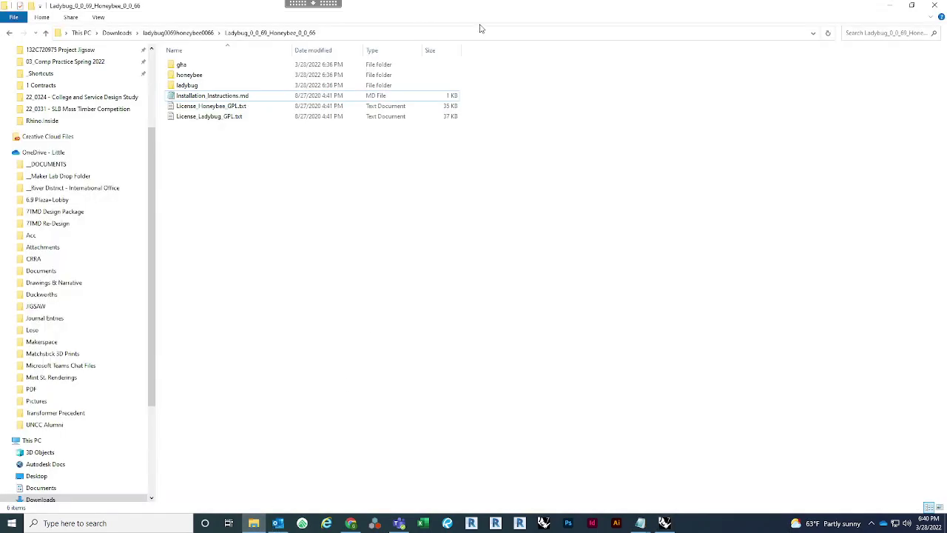
drag(478, 8, 657, 88)
double_click(620, 146)
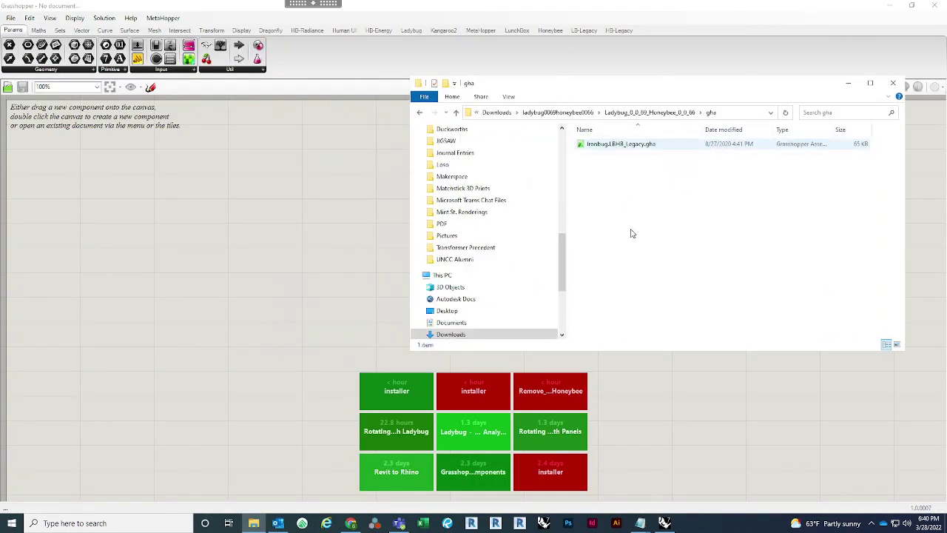
click(637, 147)
drag(643, 145, 283, 237)
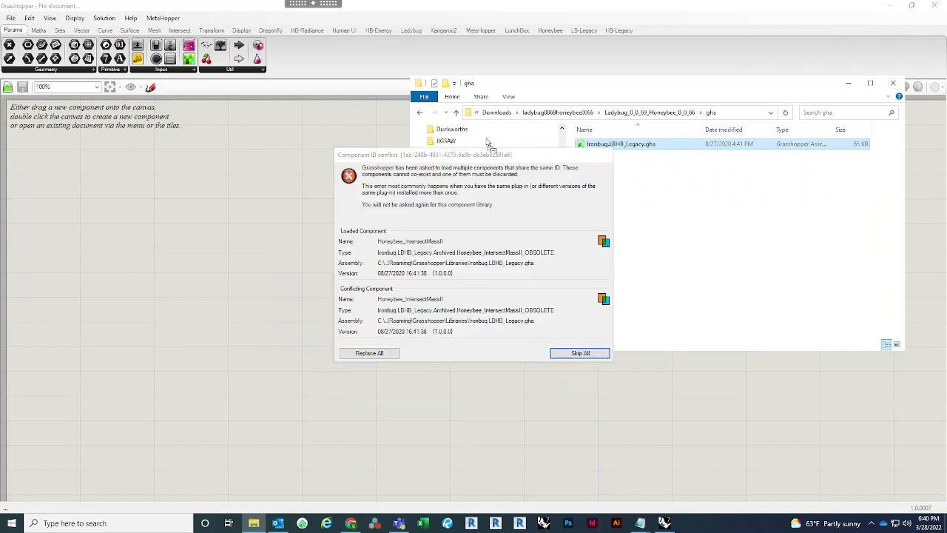
click(580, 353)
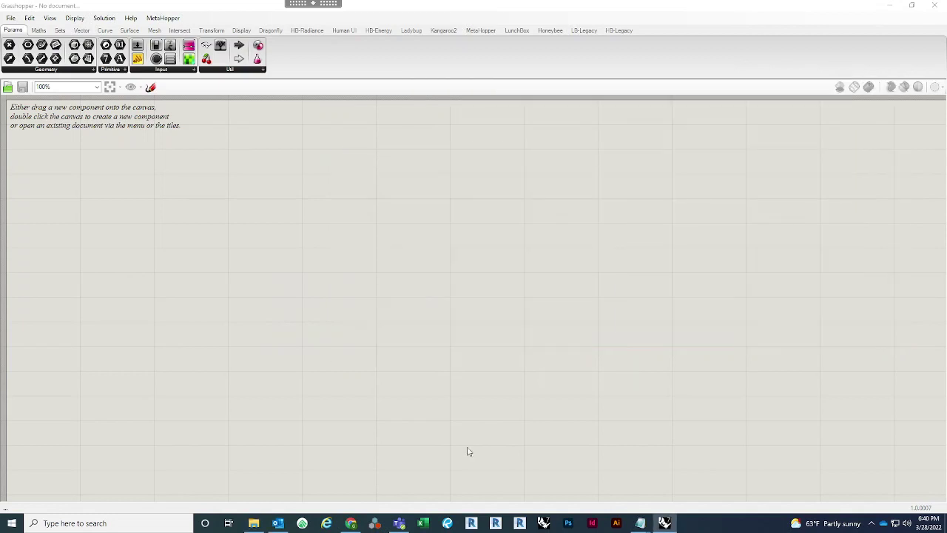
Load all the user object files from the legacy download's honeybee folder onto the Grasshopper canvas
click(253, 524)
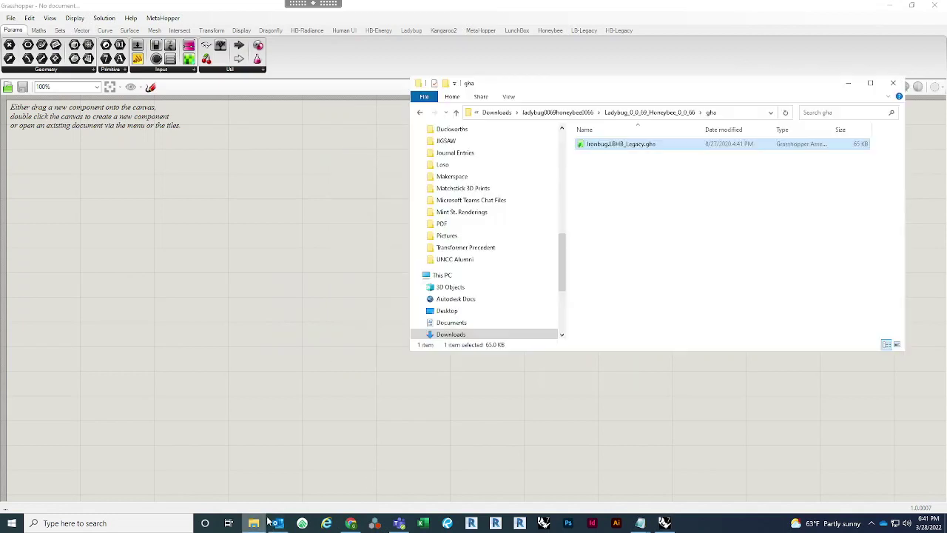
click(661, 112)
double_click(649, 152)
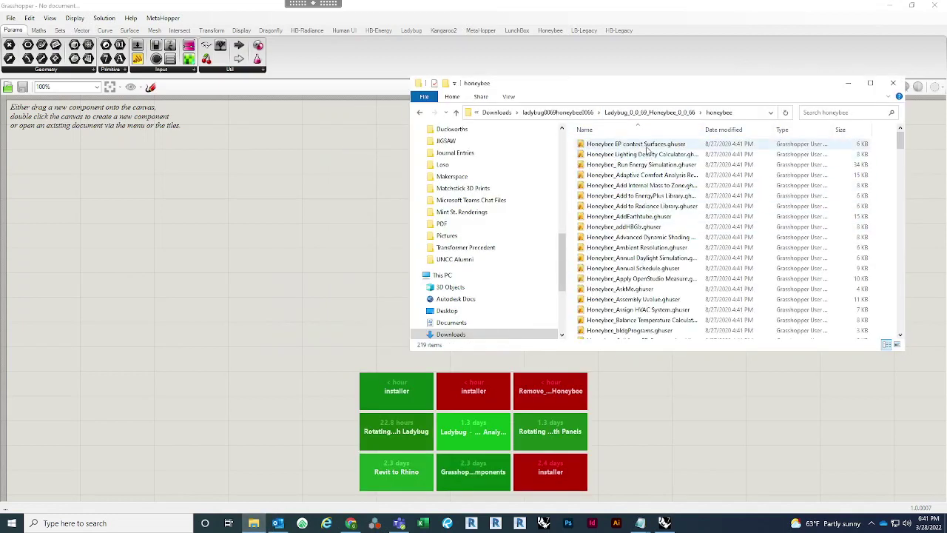
click(648, 146)
scroll(646, 170, down, 20)
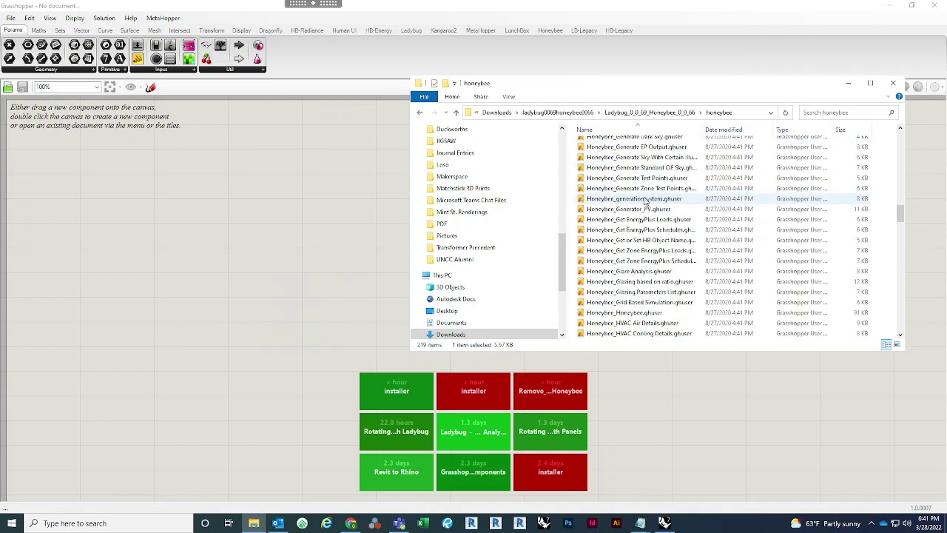
scroll(646, 200, down, 20)
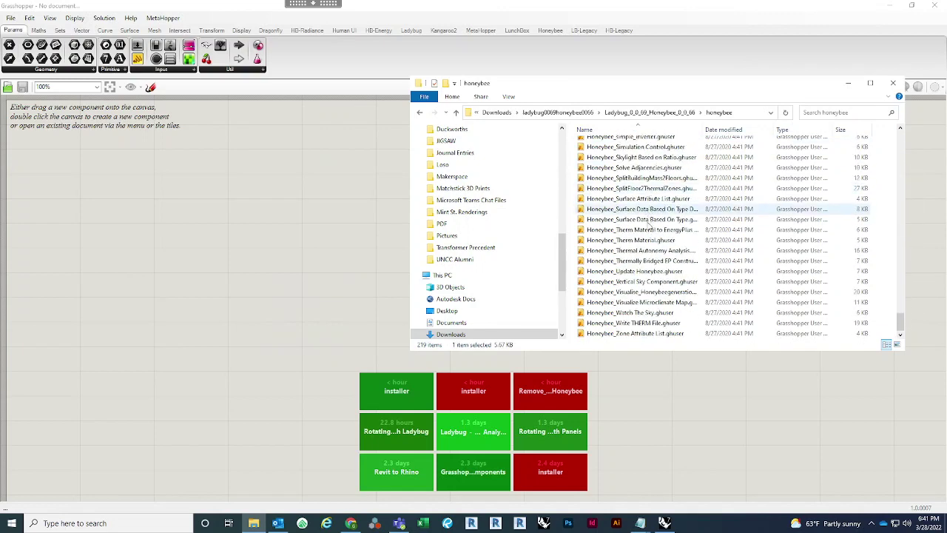
shift+click(644, 333)
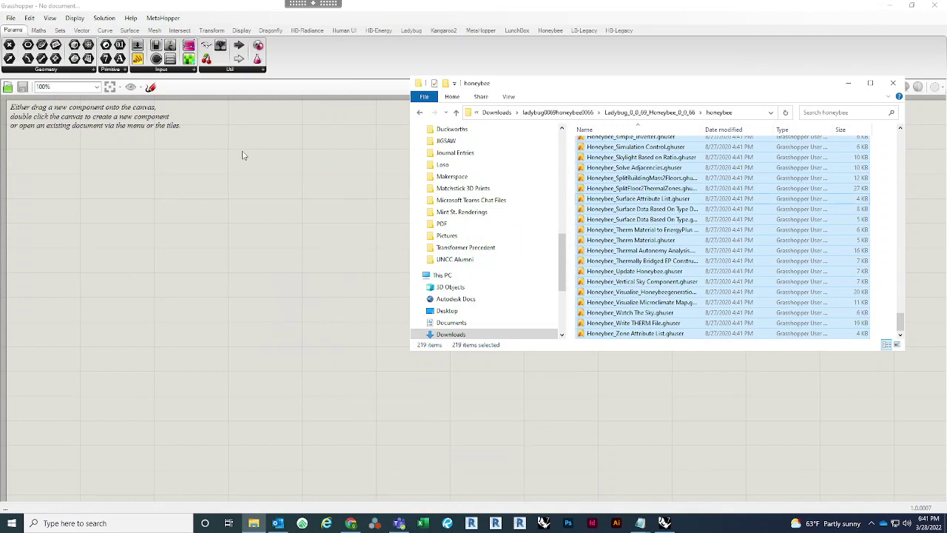
click(350, 293)
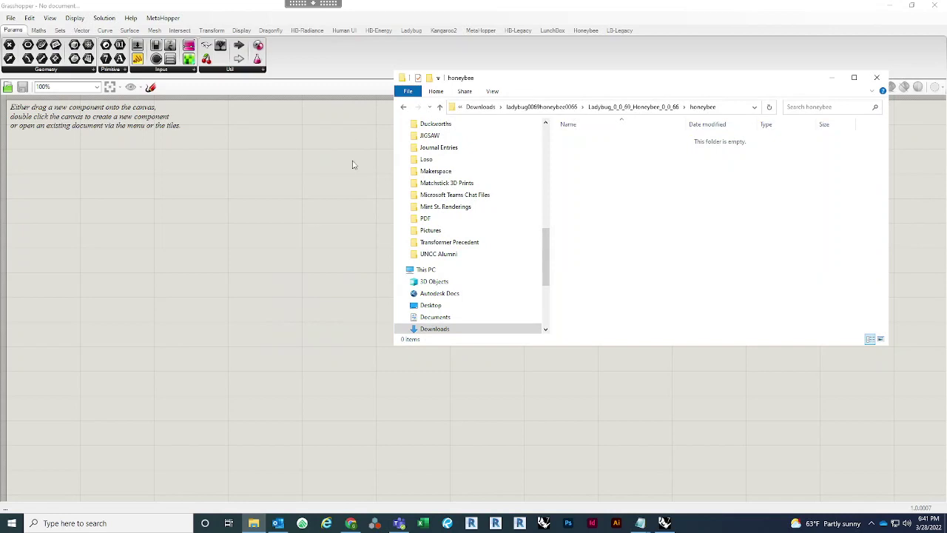
Load all the user object files from the legacy download's ladybug folder onto the Grasshopper canvas
drag(606, 80, 585, 85)
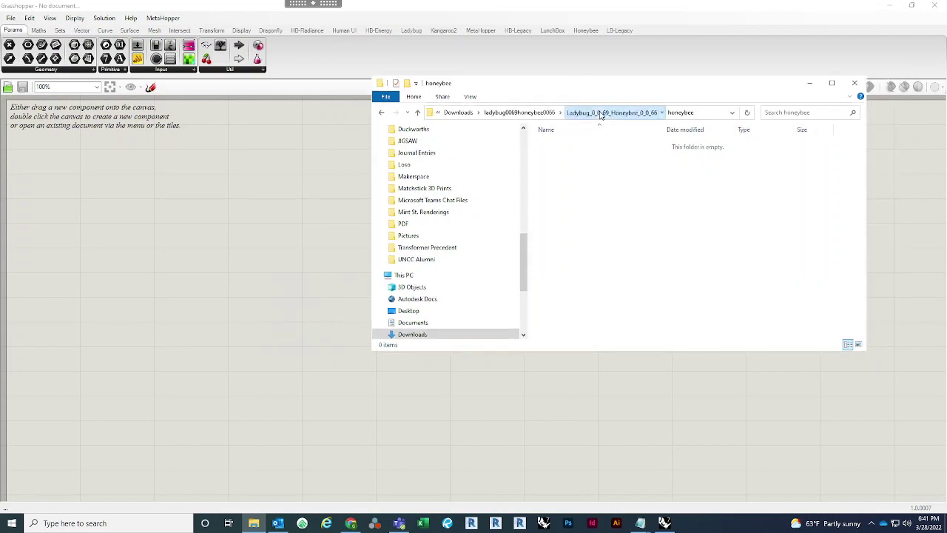
click(600, 112)
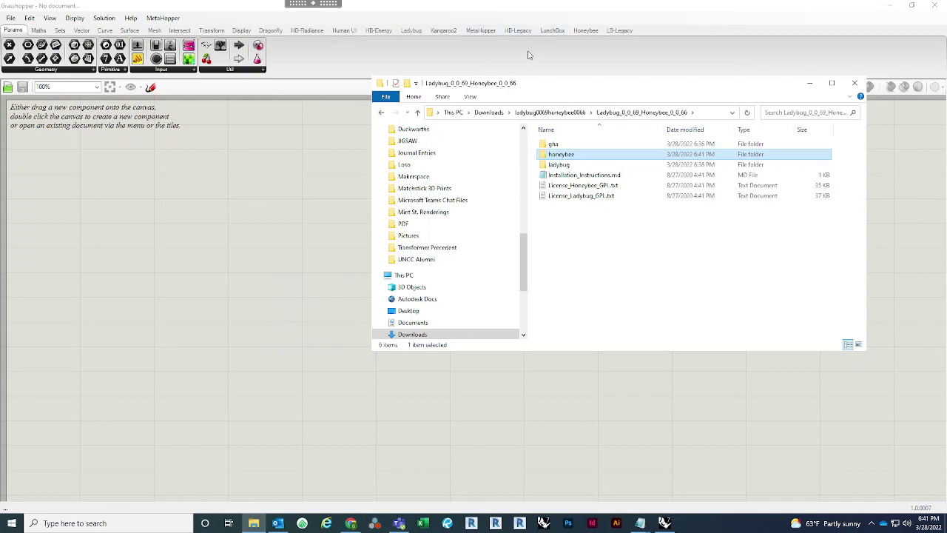
double_click(551, 164)
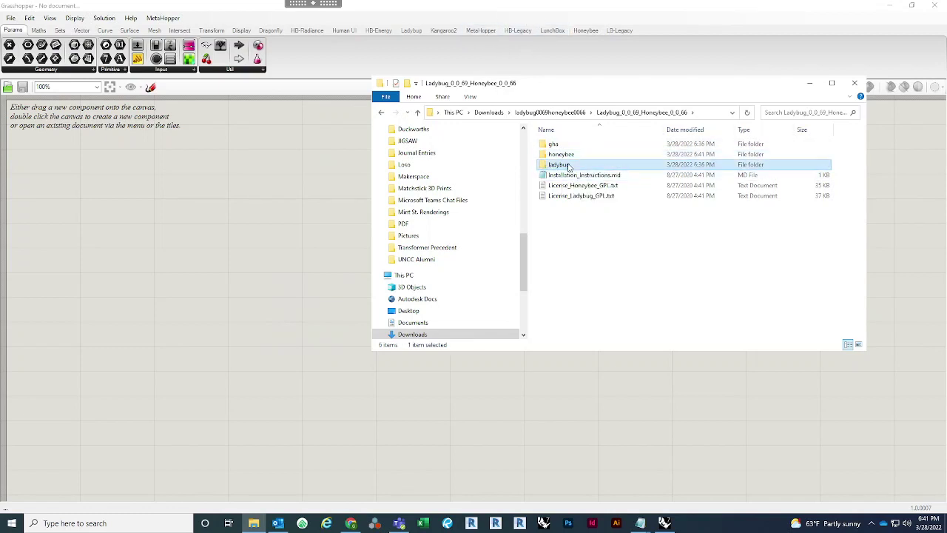
scroll(648, 222, down, 20)
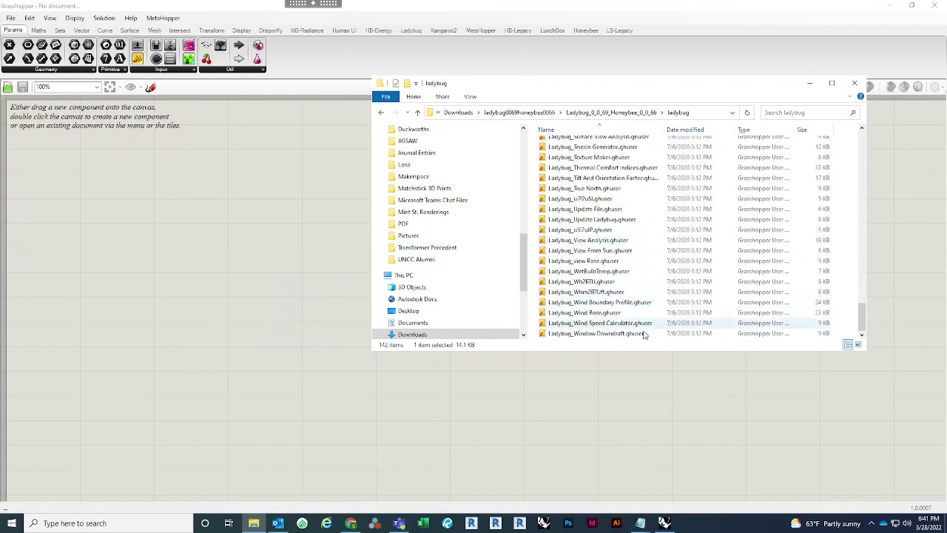
shift+click(640, 333)
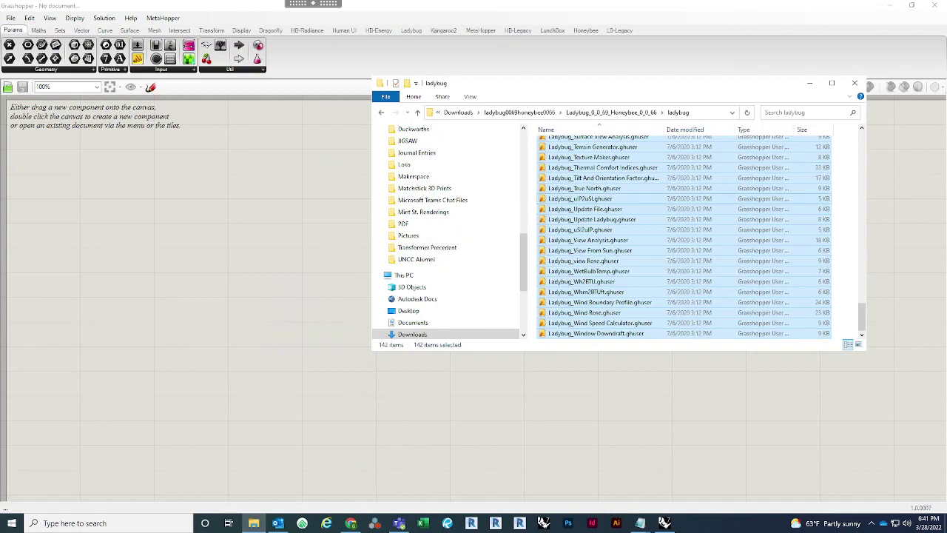
click(414, 234)
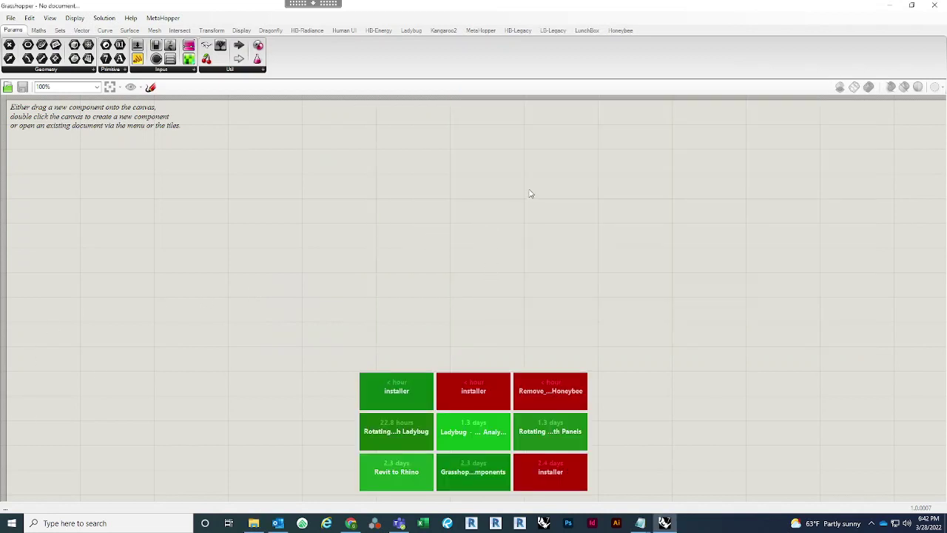
Check the installed components in the LB-Legacy, HB-Legacy, Ladybug and Honeybee categories
click(553, 30)
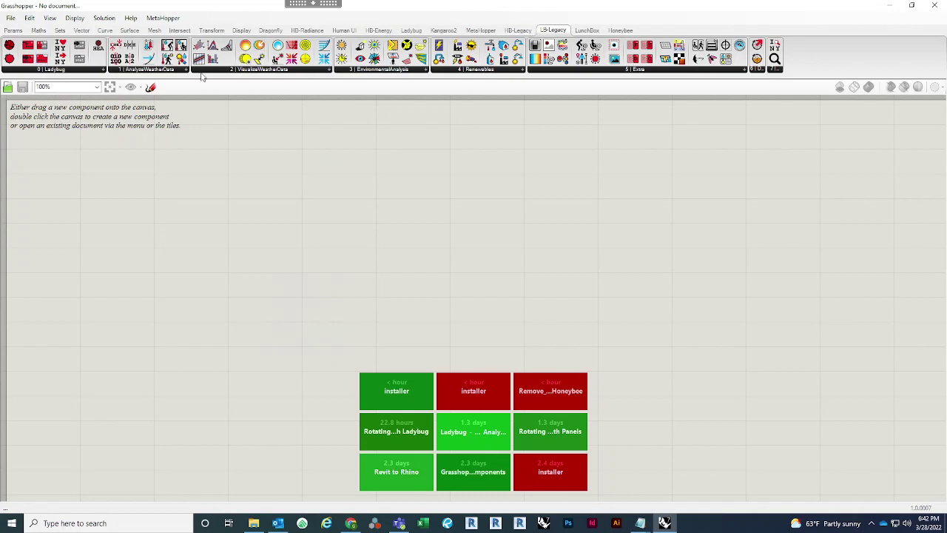
click(518, 30)
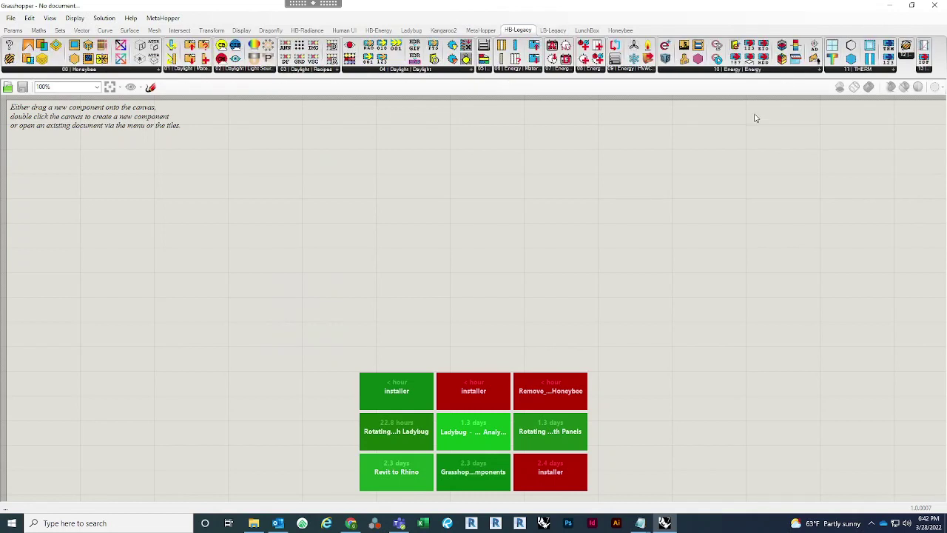
click(415, 30)
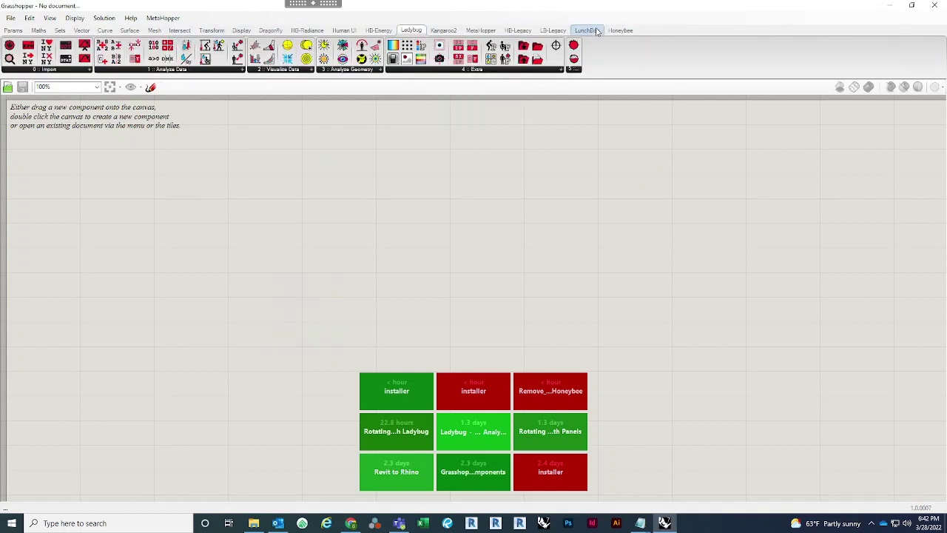
click(620, 30)
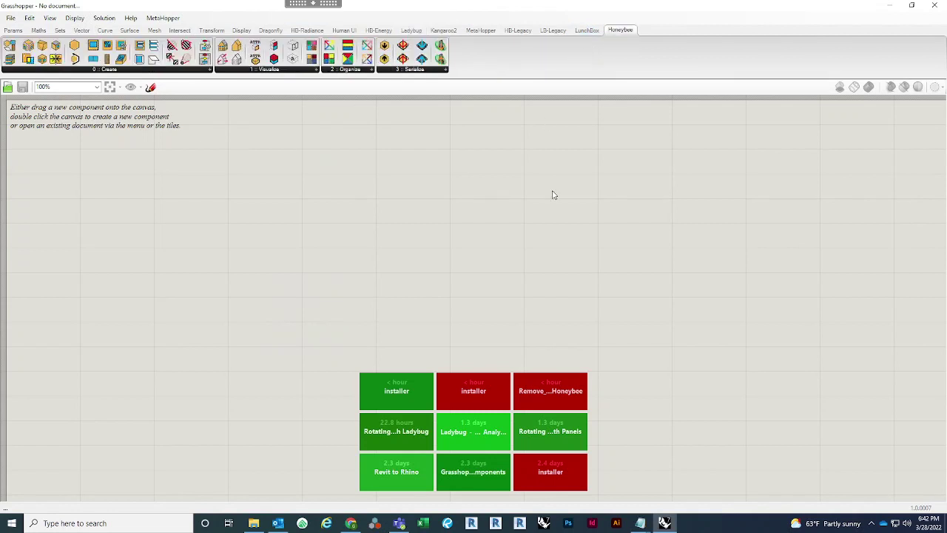
Close Grasshopper, Rhino 7 and both installation instructions files open in Notepad
click(935, 5)
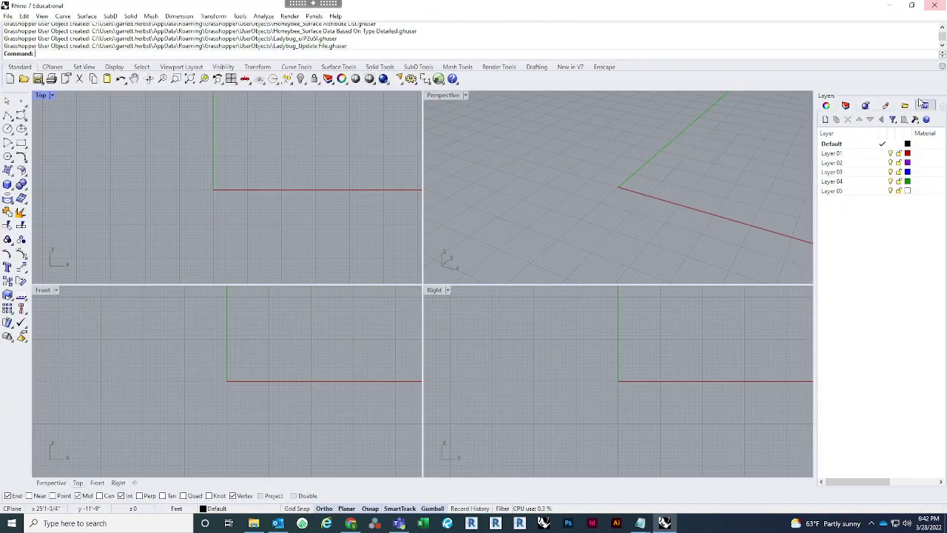
click(935, 5)
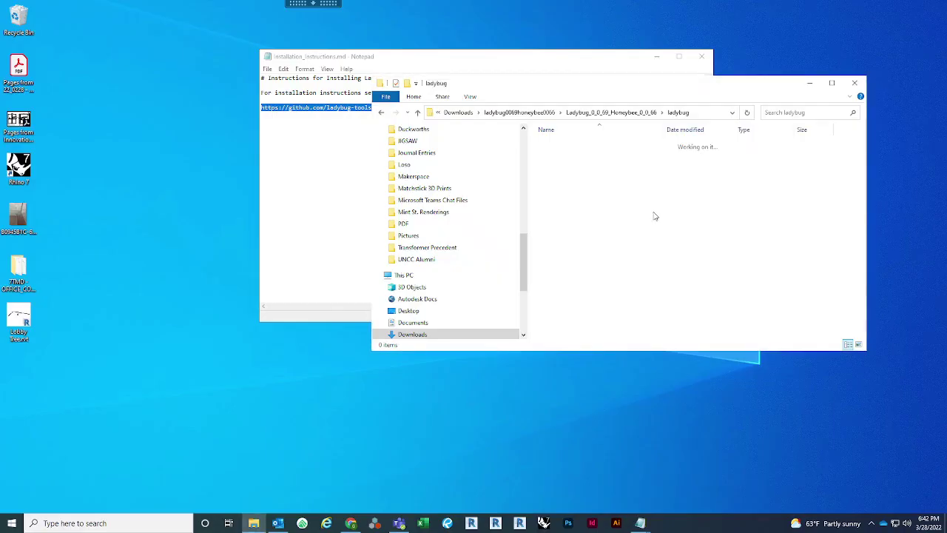
drag(737, 87, 692, 152)
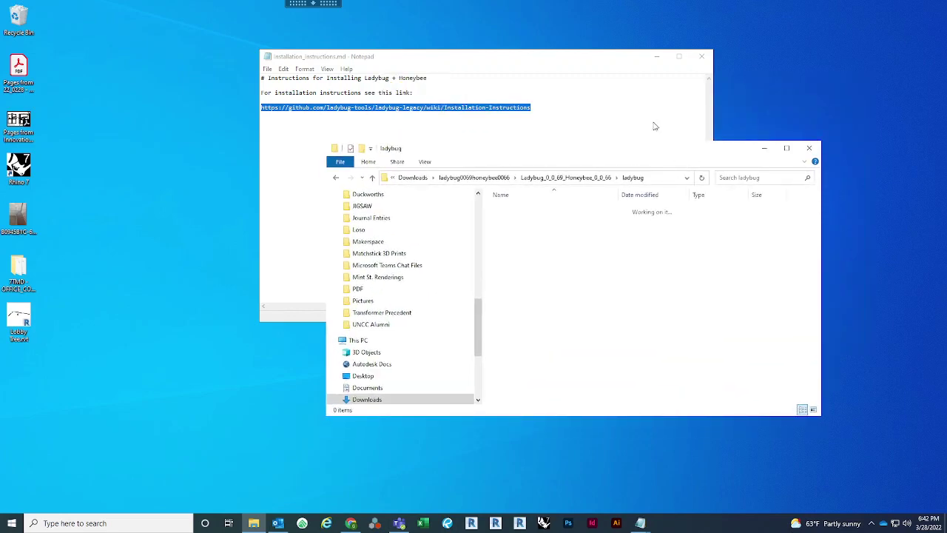
click(700, 57)
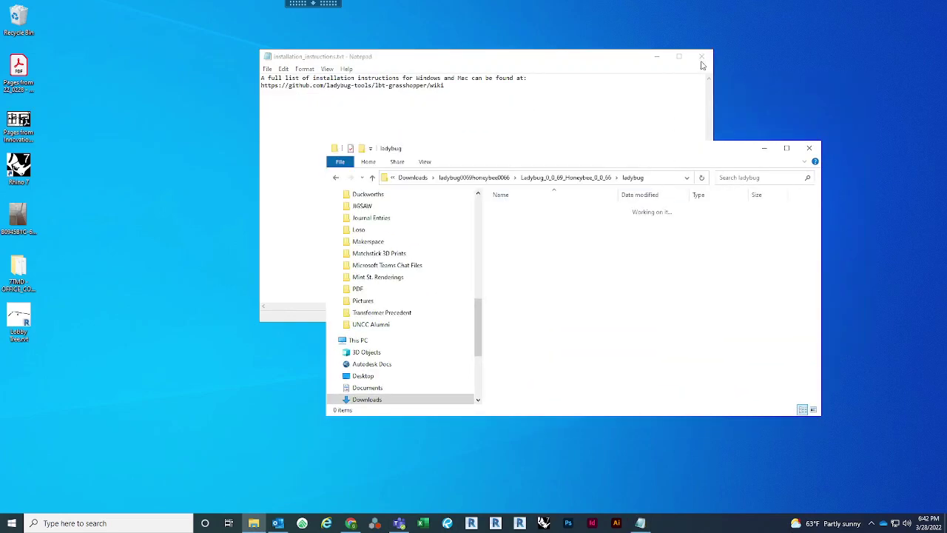
click(701, 58)
drag(710, 141, 663, 124)
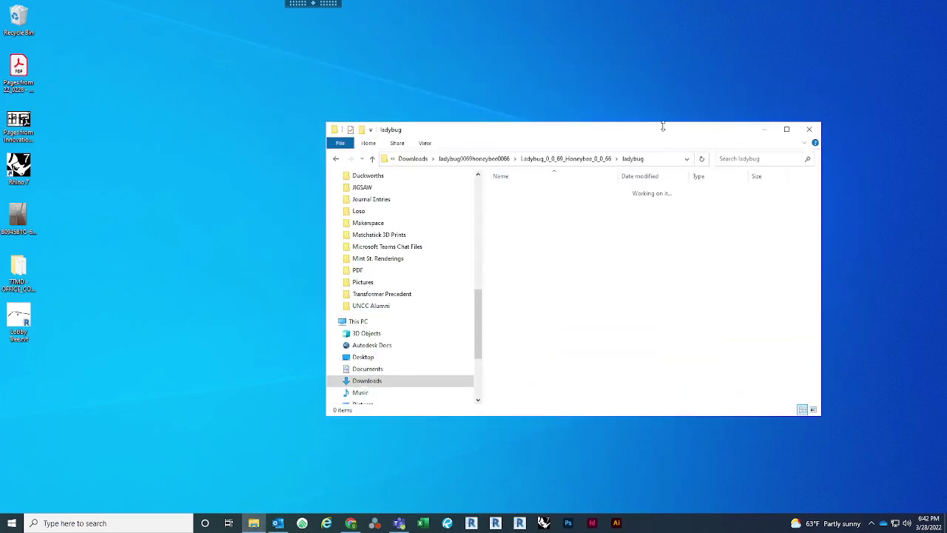
Switch to Chrome and close the Food4Rhino page and both installation wiki pages to return to the course inbox message
click(351, 523)
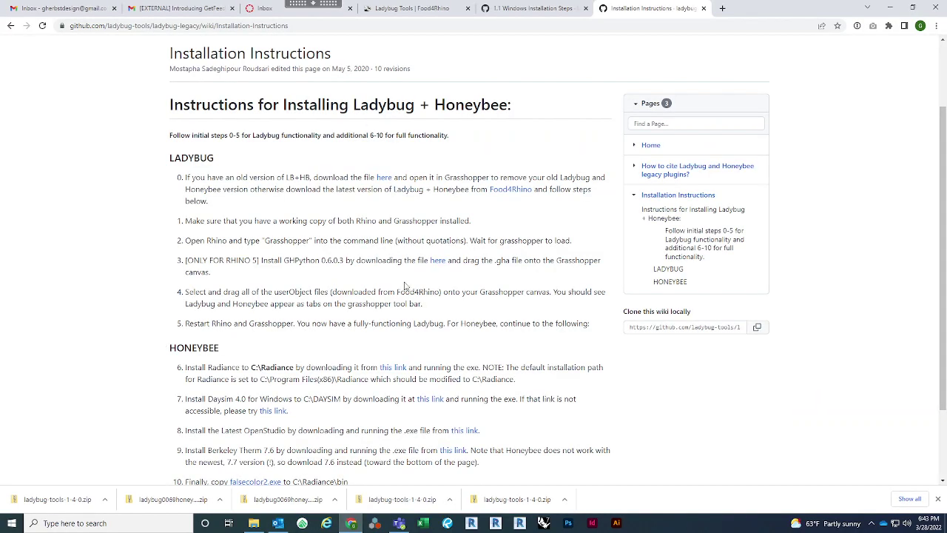
click(468, 9)
click(468, 9)
click(468, 9)
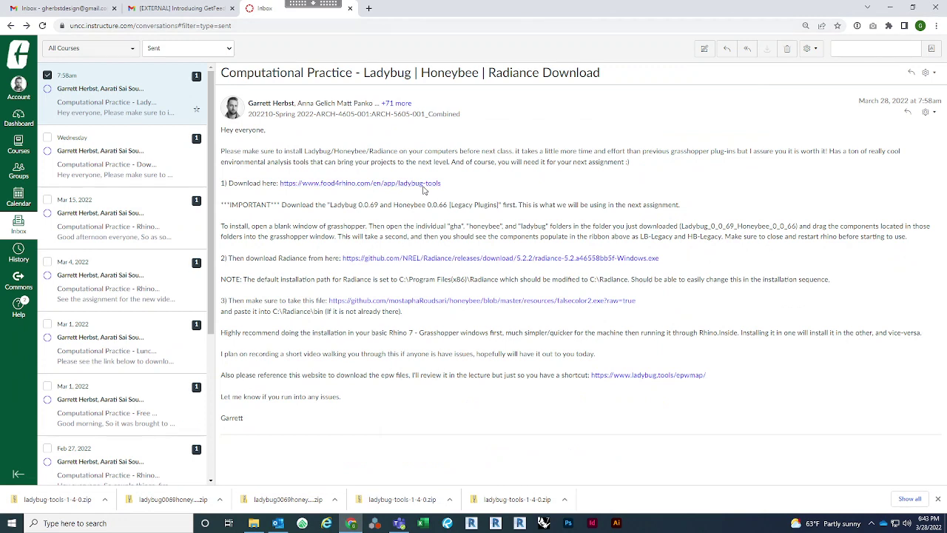
Download the Radiance 5.2.2 Windows installer from the link in the course message and show it in its folder
click(405, 259)
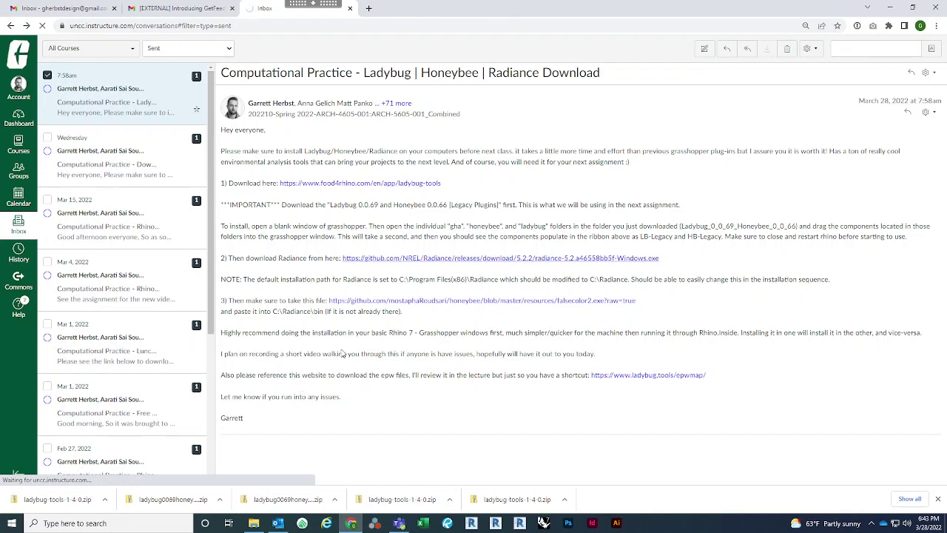
right_click(477, 260)
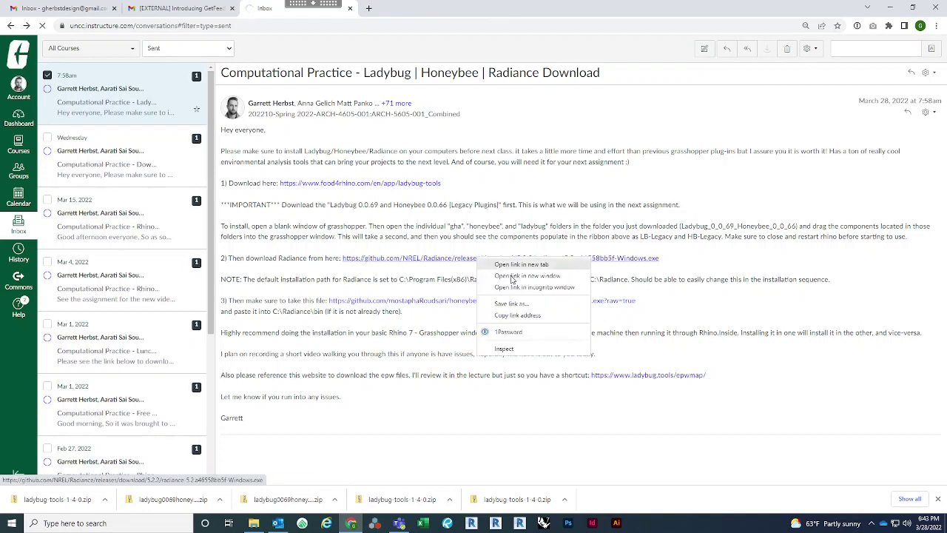
click(520, 268)
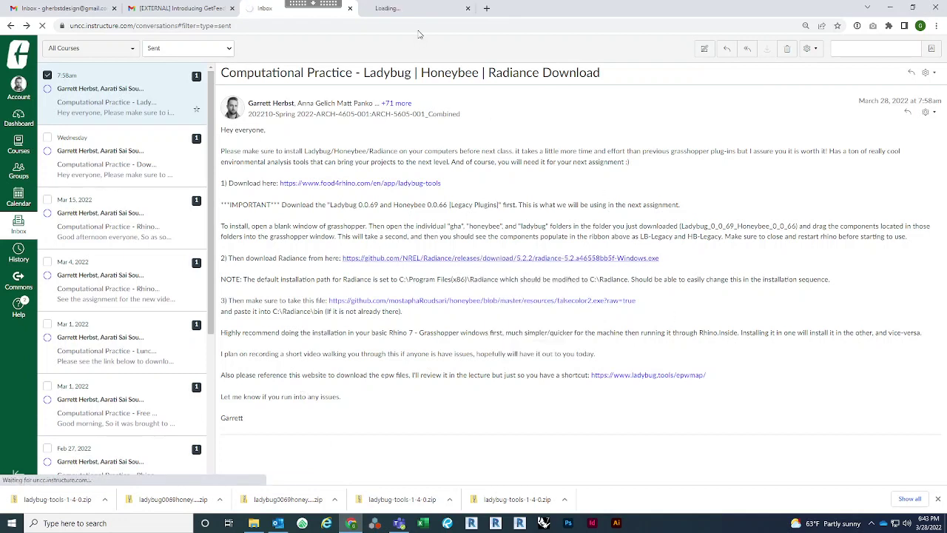
click(421, 9)
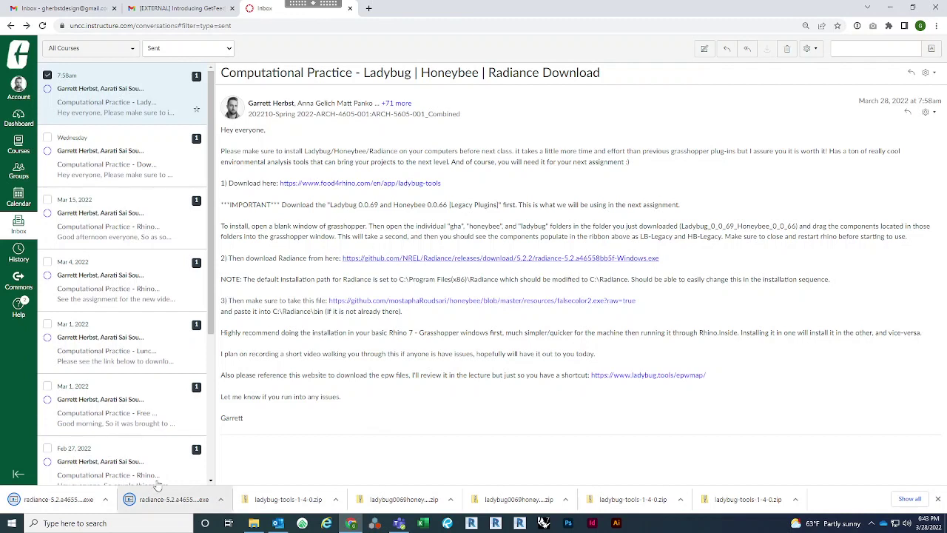
click(220, 499)
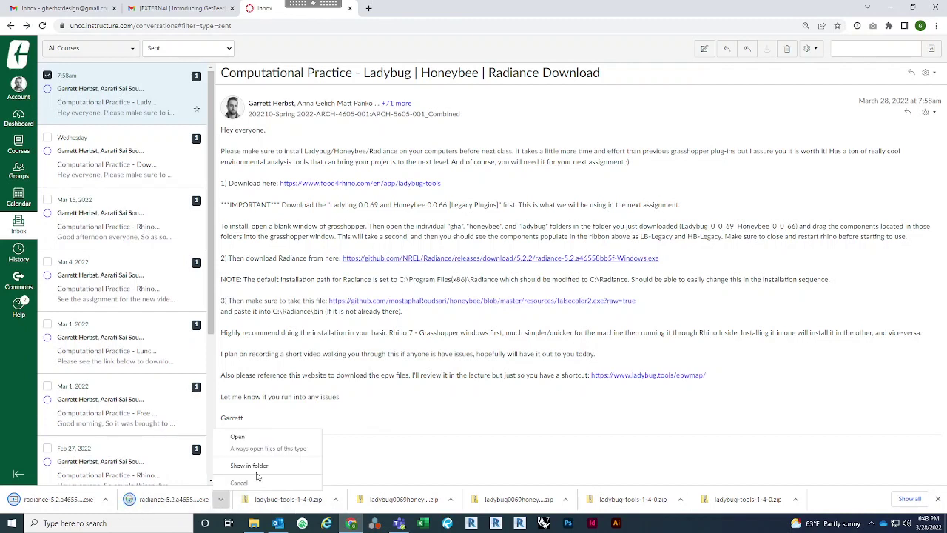
click(258, 467)
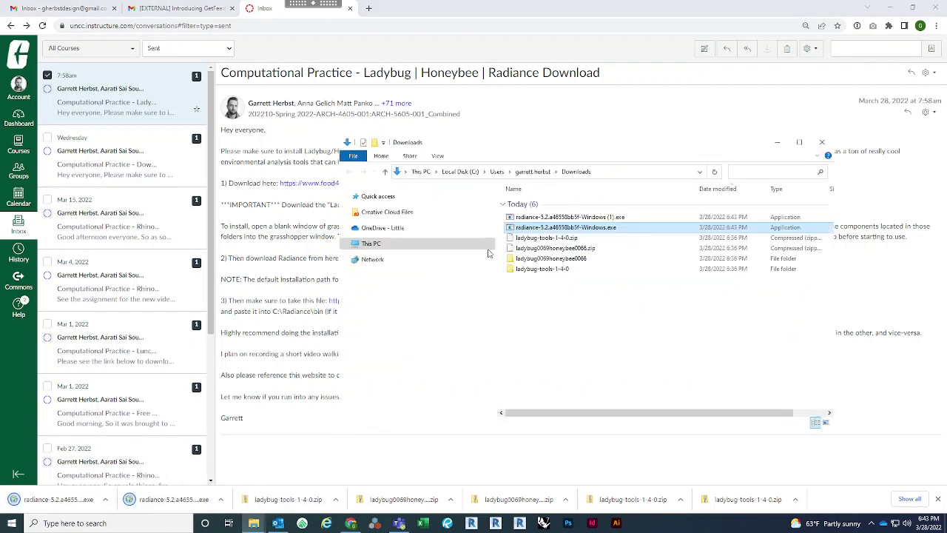
Run the downloaded Radiance installer, accepting the license agreement and keeping the option not to add Radiance to the system PATH
double_click(629, 230)
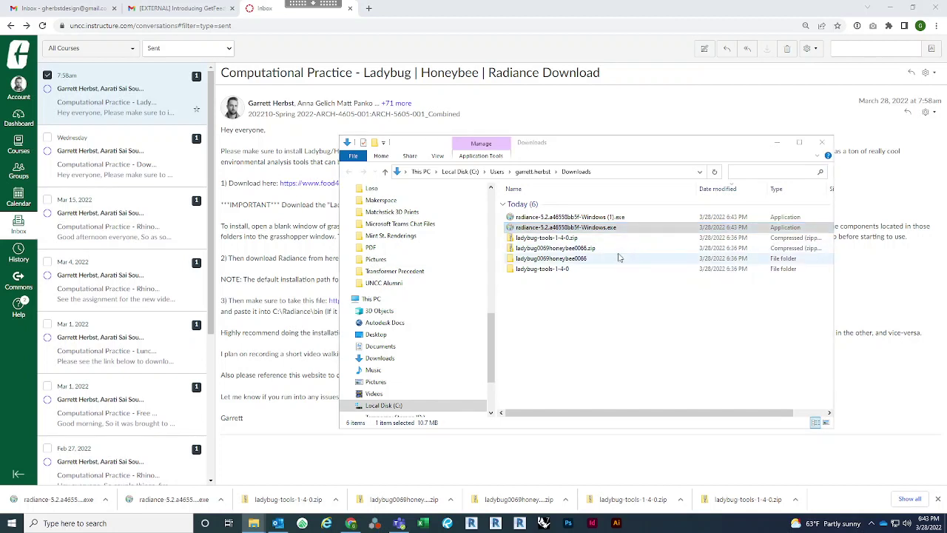
click(528, 341)
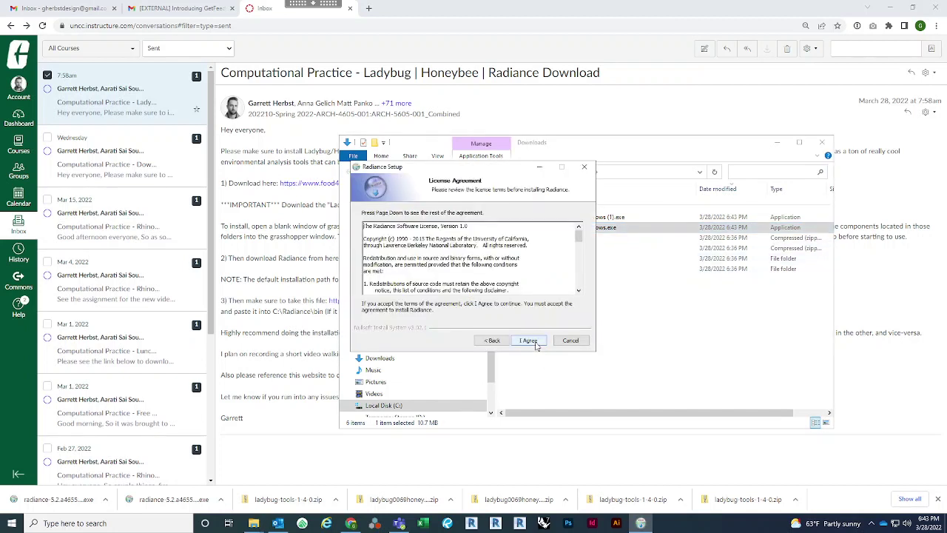
click(527, 340)
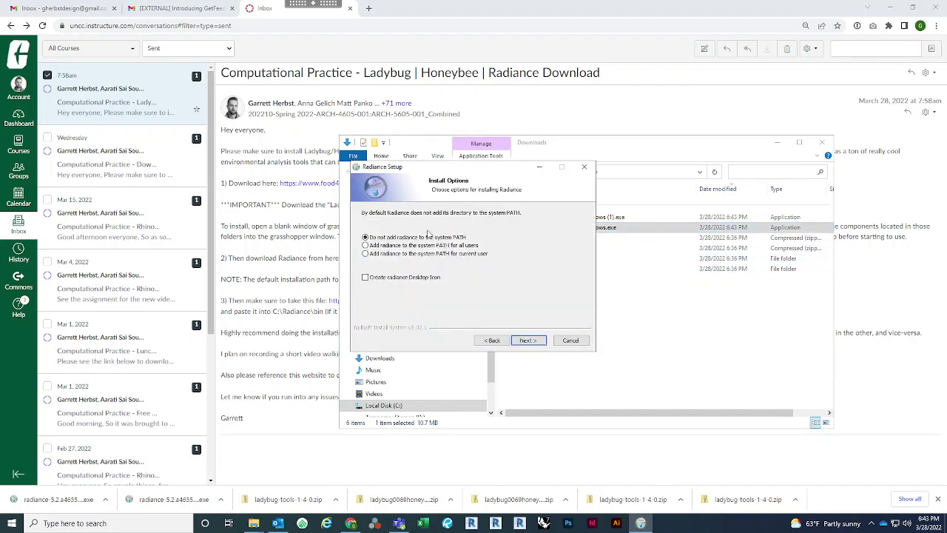
click(527, 340)
Set the Radiance destination folder to C:\Radiance, then install Radiance and finish the setup
click(413, 282)
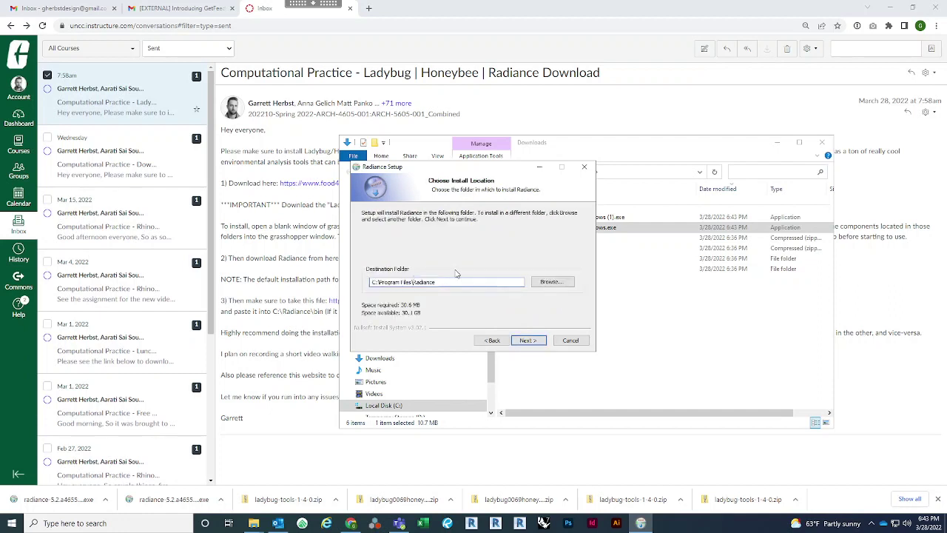
key(BackSpace)
key(BackSpace)
key(BackSpace)
key(BackSpace)
key(BackSpace)
key(BackSpace)
key(BackSpace)
key(BackSpace)
key(BackSpace)
click(527, 340)
click(540, 344)
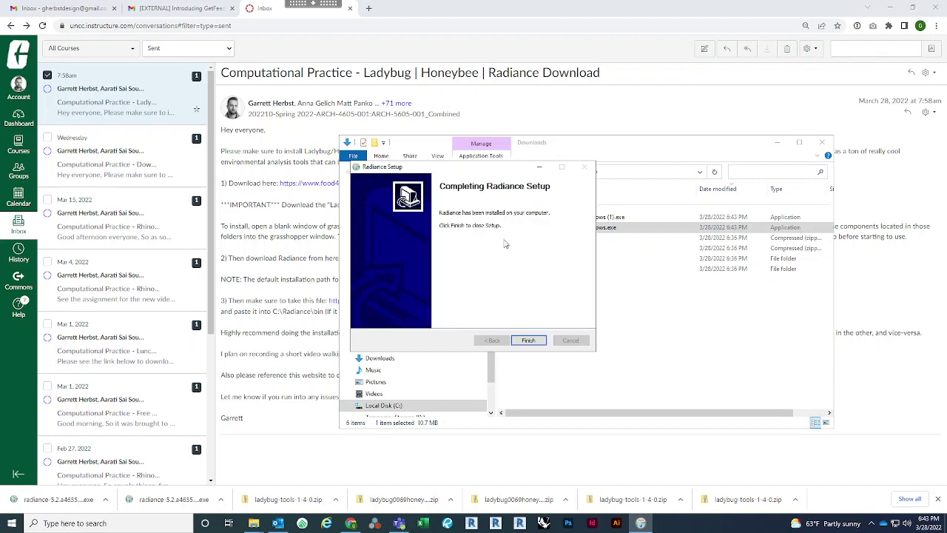
click(528, 341)
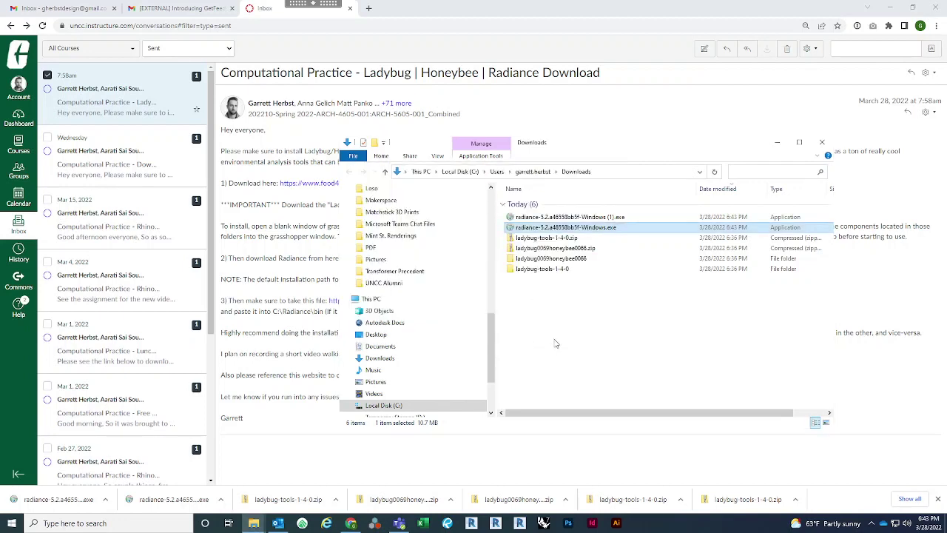
Return to the course message, download falsecolor2.exe from its GitHub link and show the file in its folder
click(264, 258)
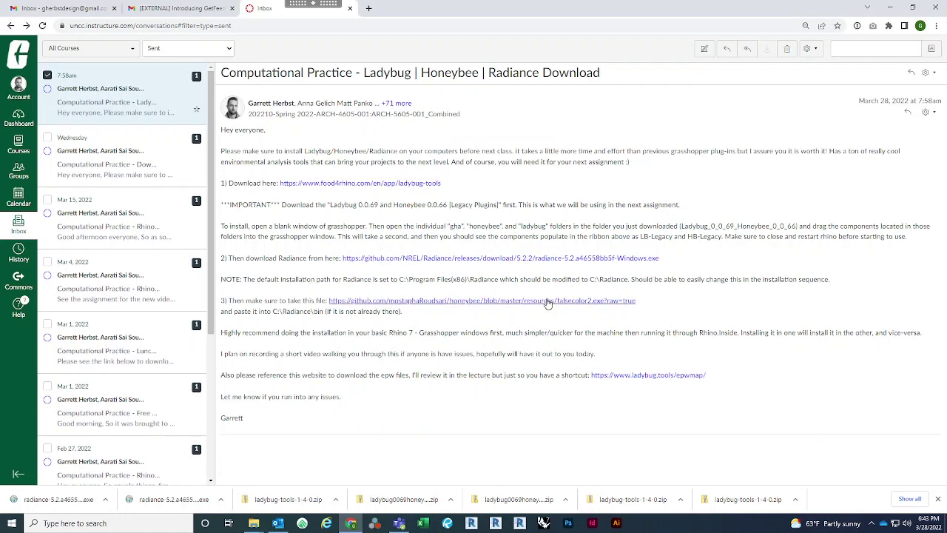
click(502, 302)
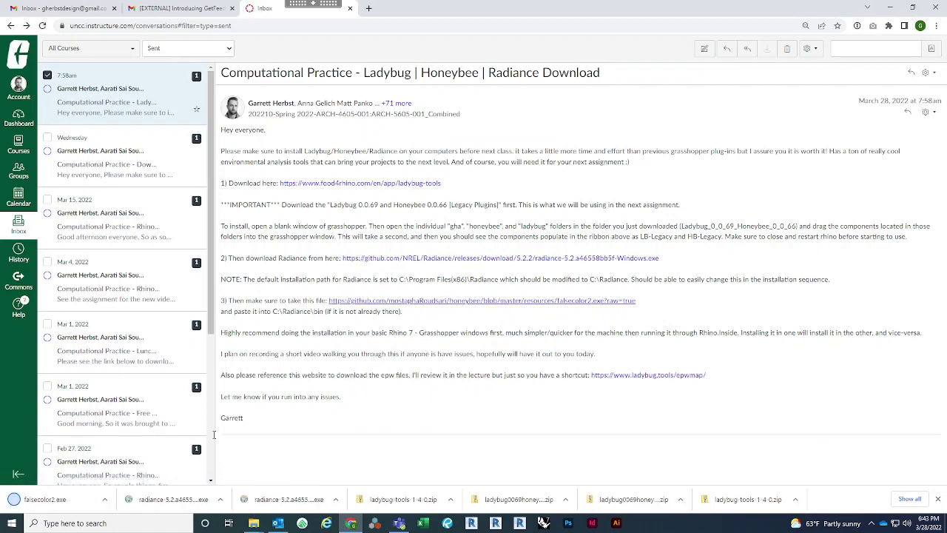
click(104, 499)
click(125, 465)
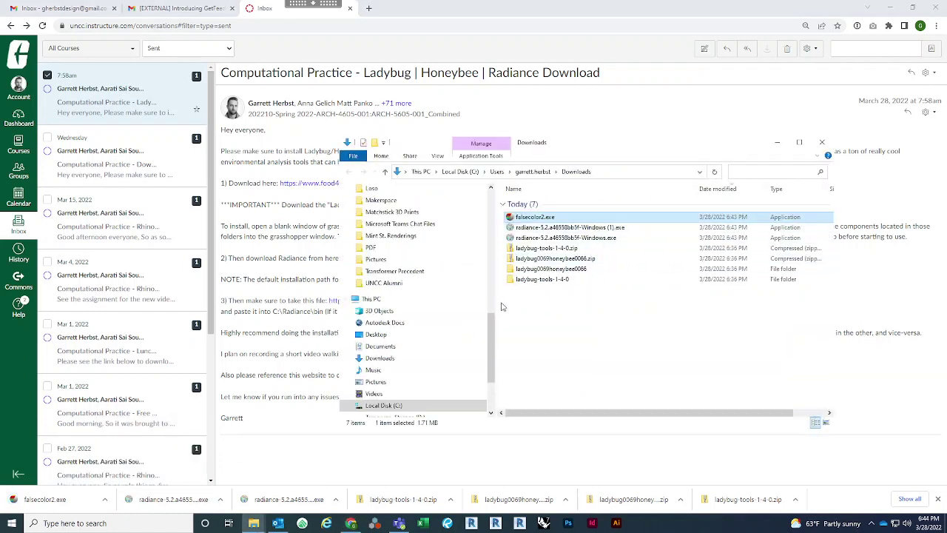
Copy falsecolor2.exe from the Downloads folder into C:\Radiance\bin
scroll(444, 318, down, 1)
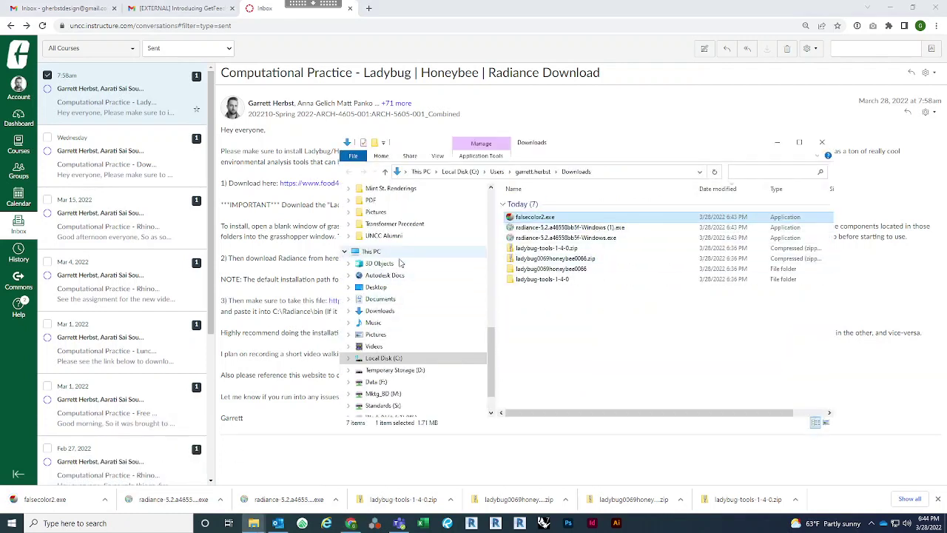
click(381, 252)
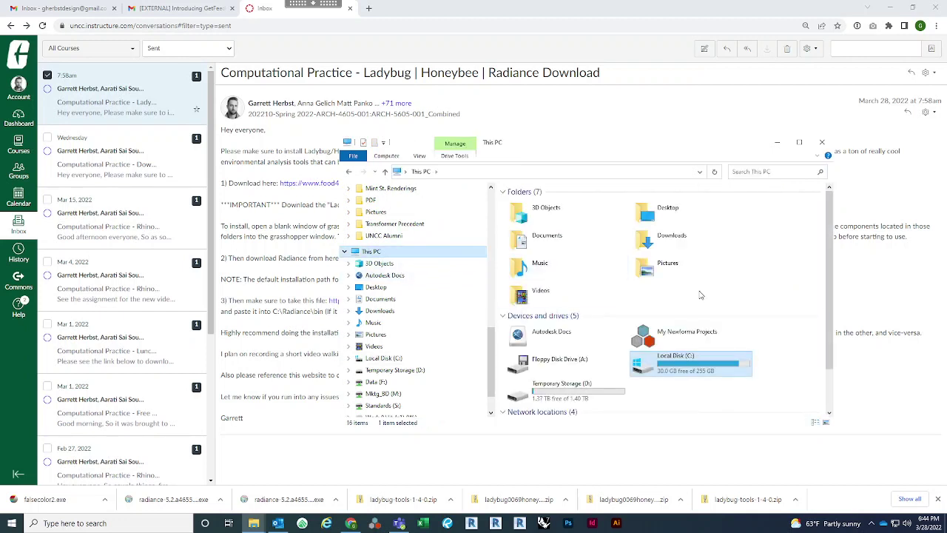
scroll(701, 296, down, 1)
double_click(707, 310)
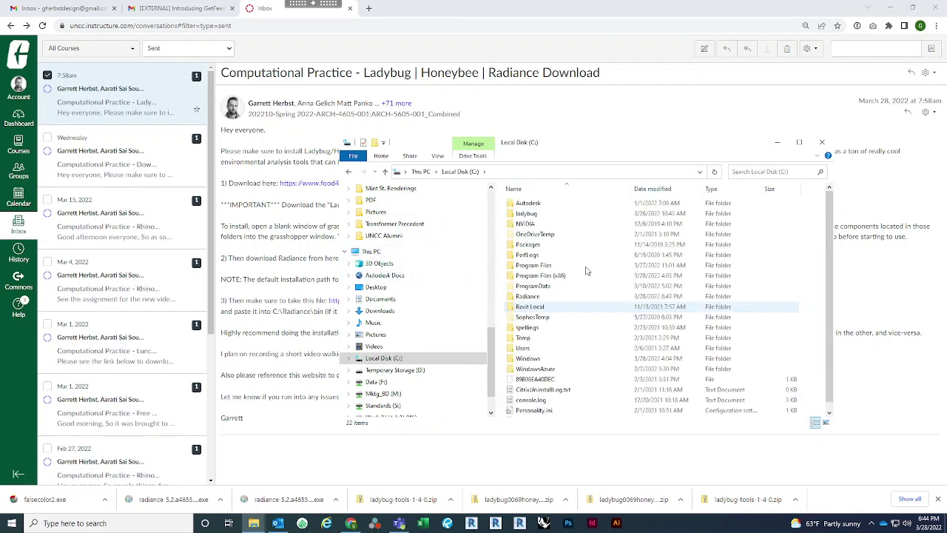
click(549, 296)
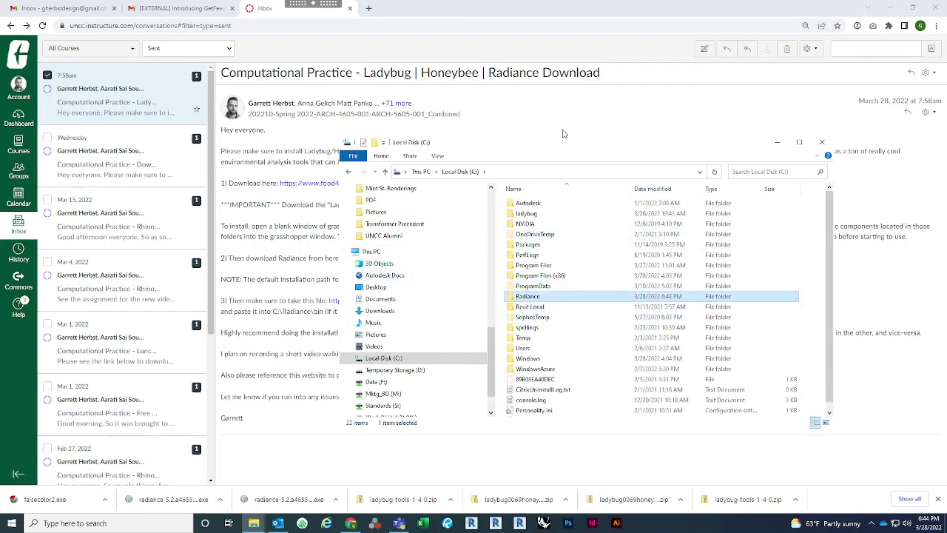
double_click(564, 302)
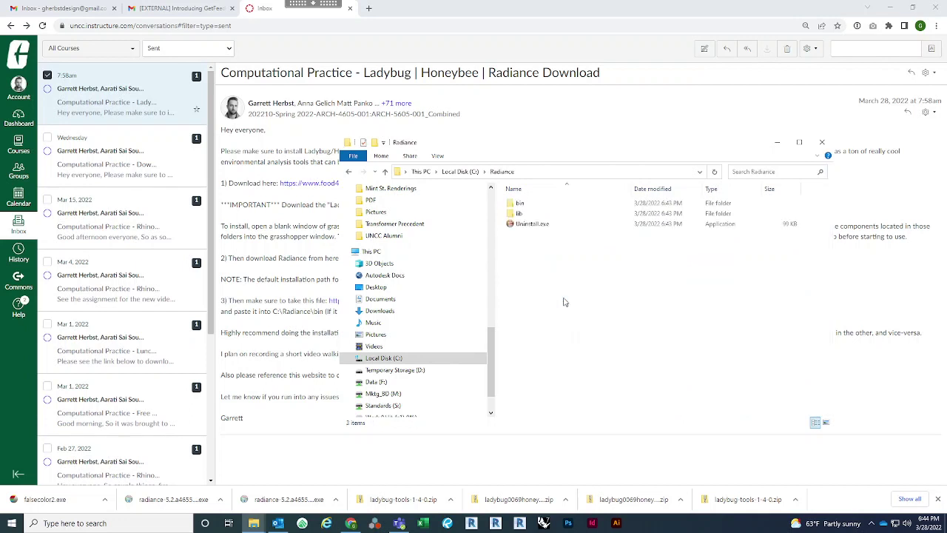
double_click(527, 205)
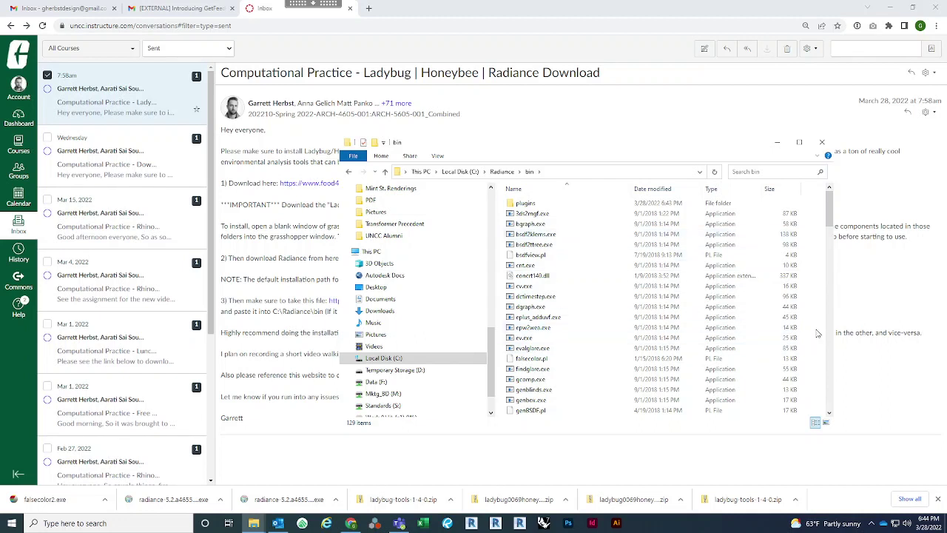
click(592, 369)
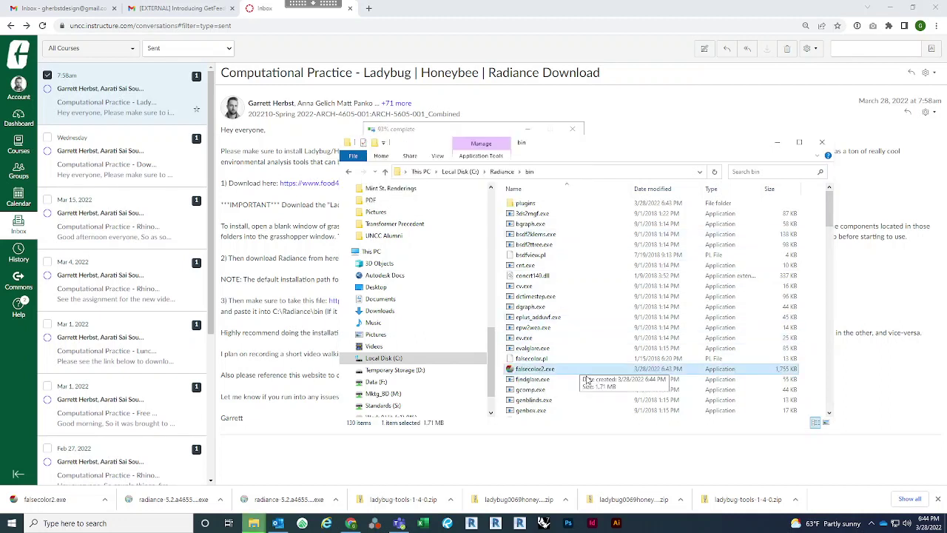
Check the bin folder's file list for falsecolor2.exe, then close the folder window
scroll(607, 345, down, 4)
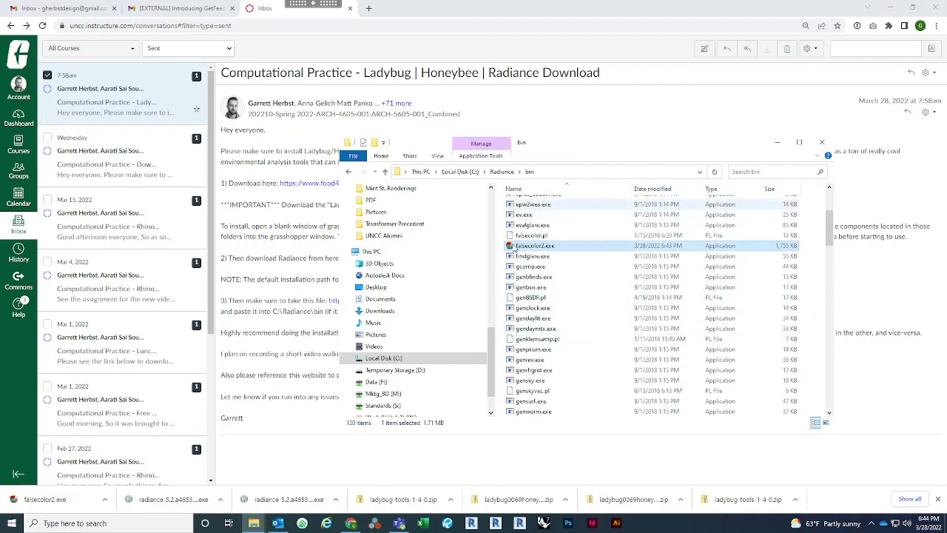
scroll(607, 345, up, 4)
click(820, 332)
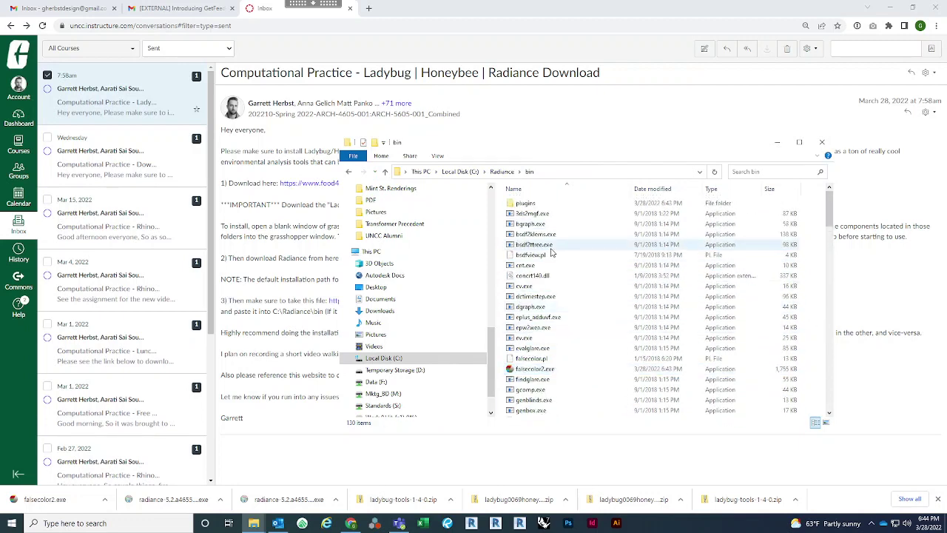
scroll(592, 249, down, 1)
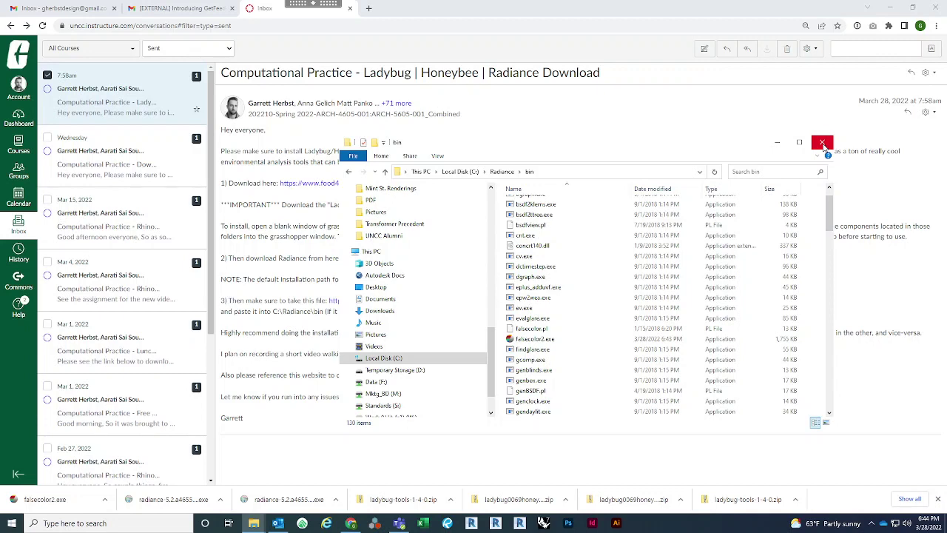
click(822, 144)
Open the Ladybug Tools epwmap website from the link in the course message
triple_click(683, 355)
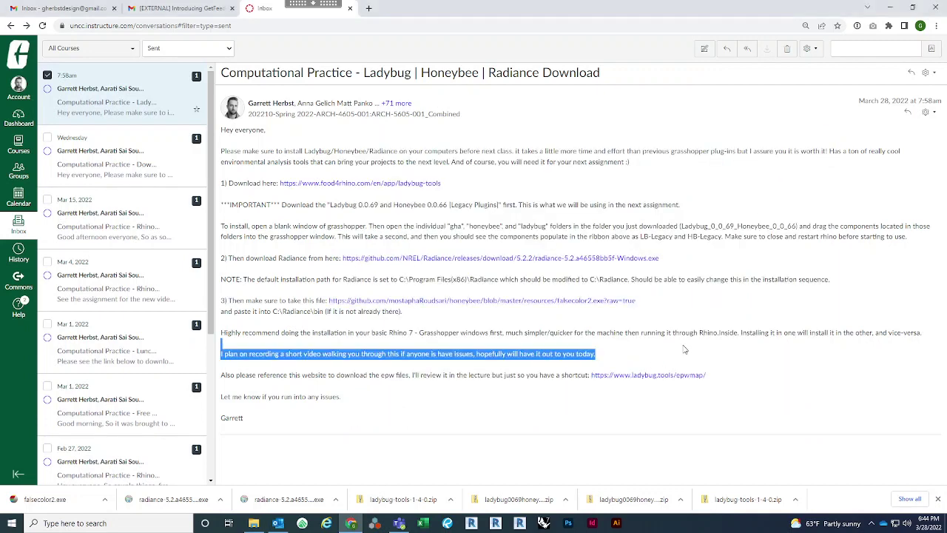
click(684, 332)
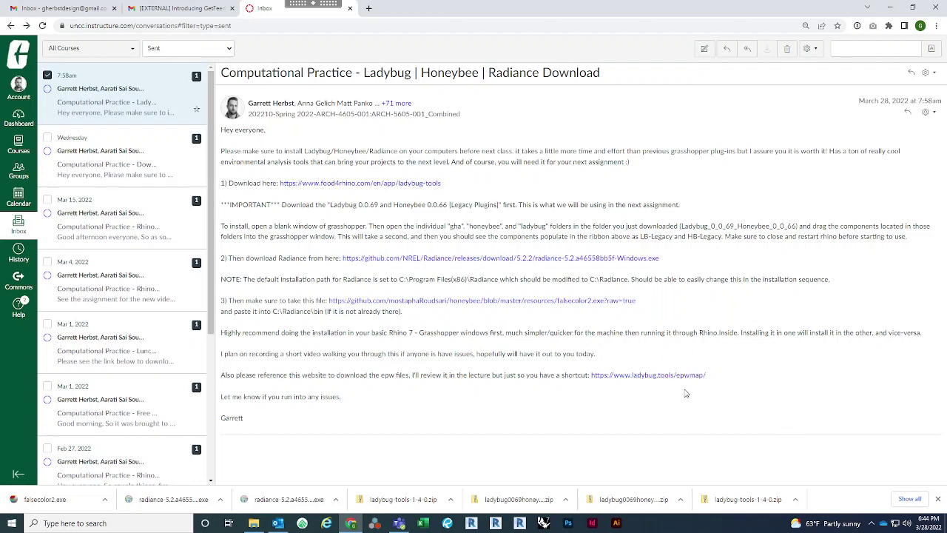
click(684, 377)
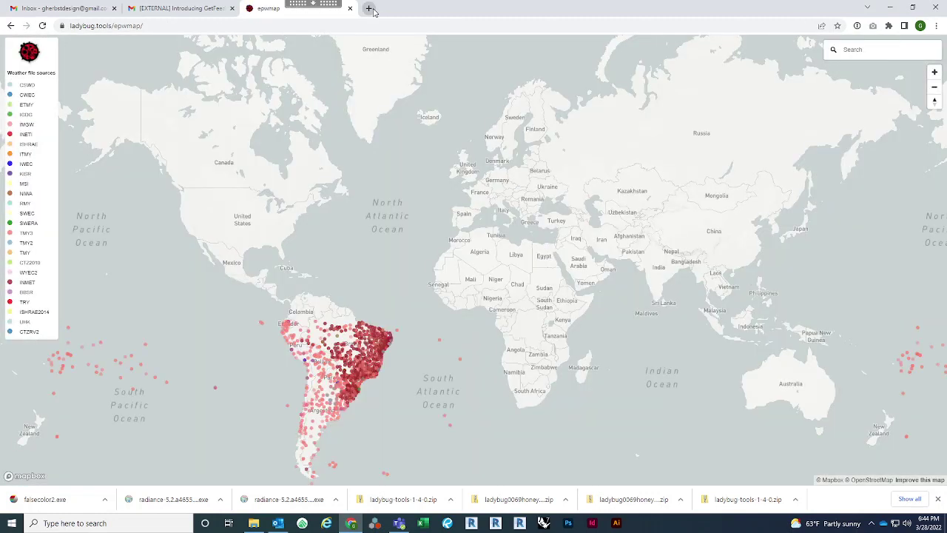
Search Google for "epw files" in a new tab, then close the results to return to the epwmap
click(369, 9)
text(epw f)
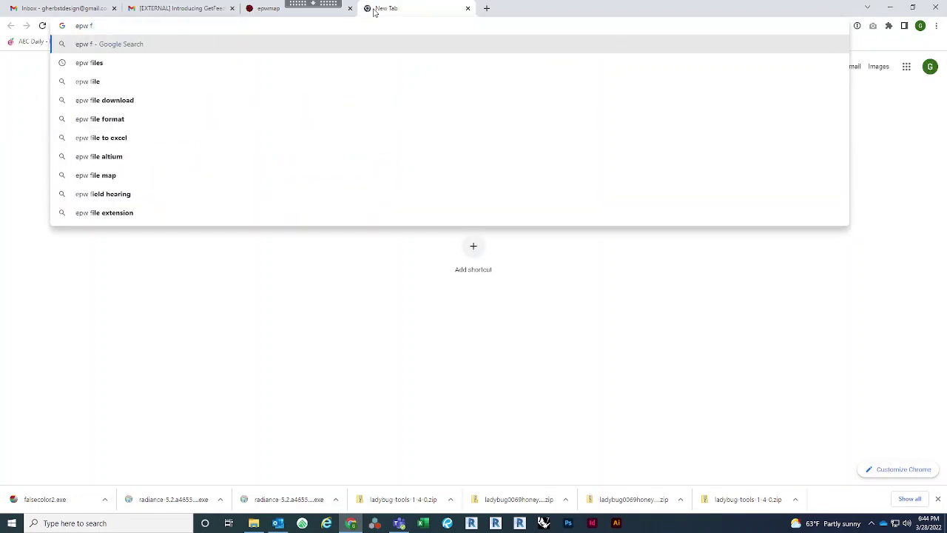
text(iles)
key(Return)
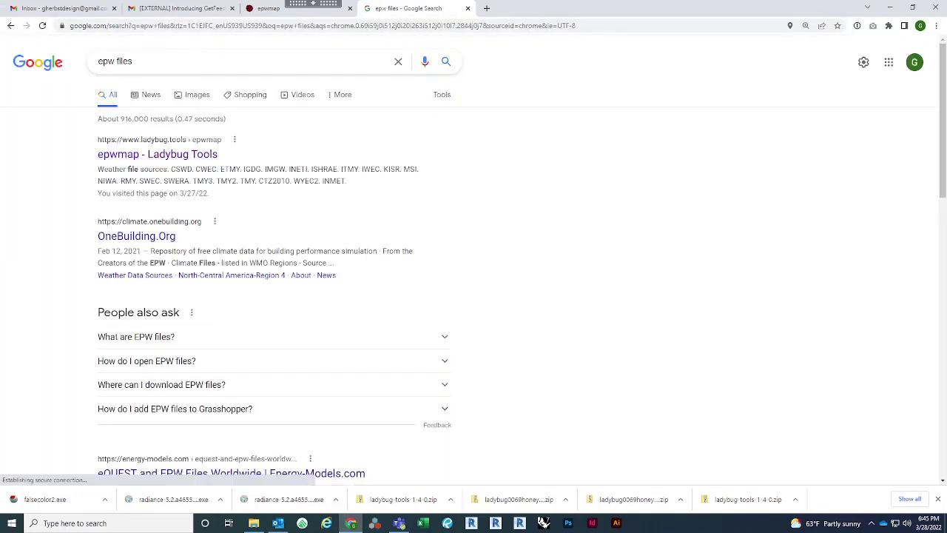
click(468, 8)
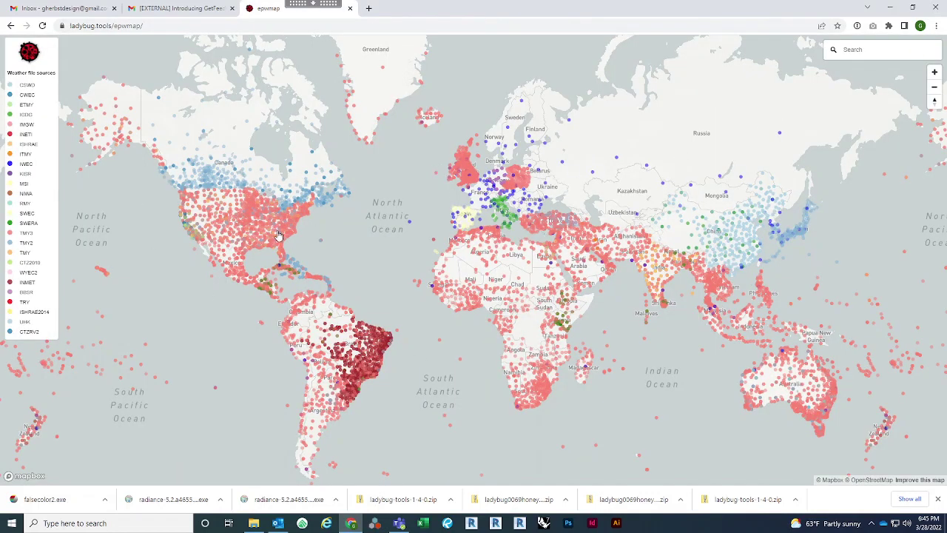
Search the epwmap for "charlotte" and go to Charlotte, North Carolina, United States
scroll(278, 235, up, 5)
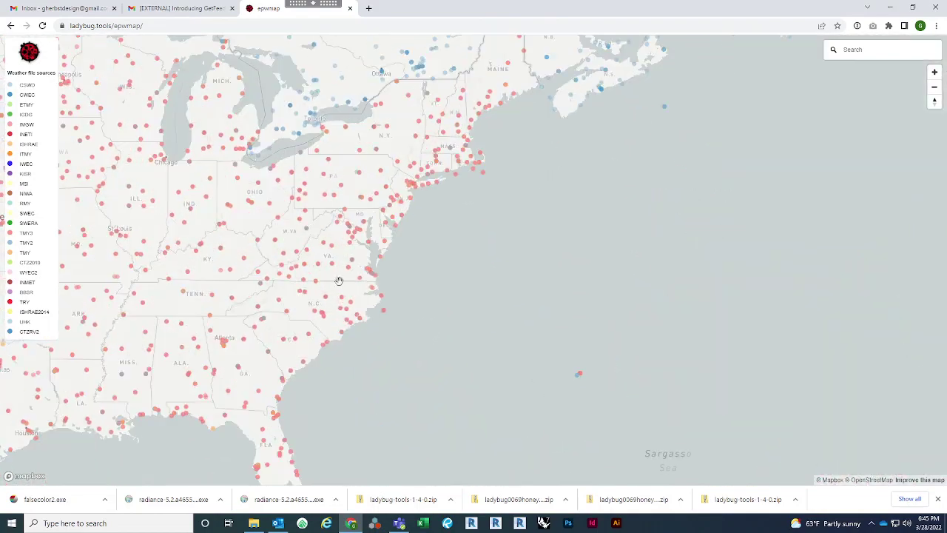
scroll(338, 280, up, 3)
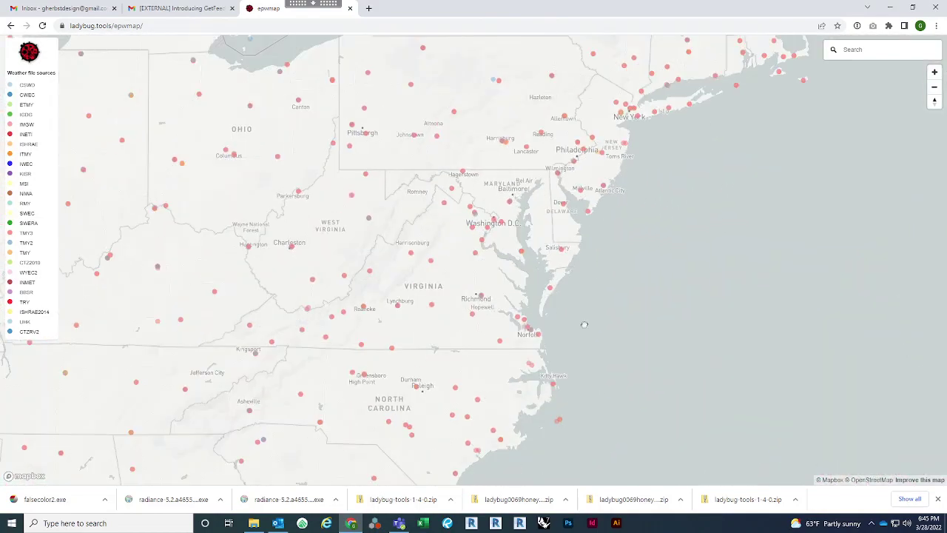
drag(584, 324, 613, 222)
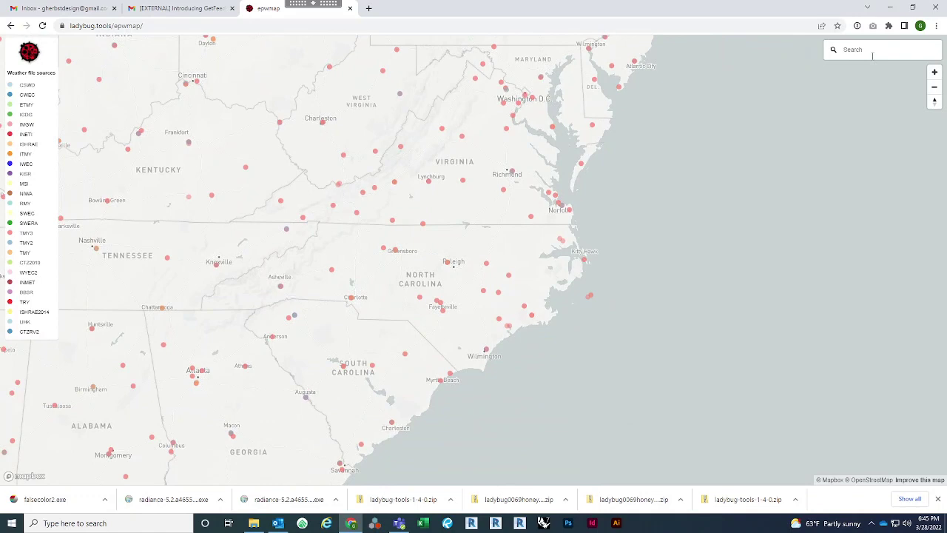
text(e)
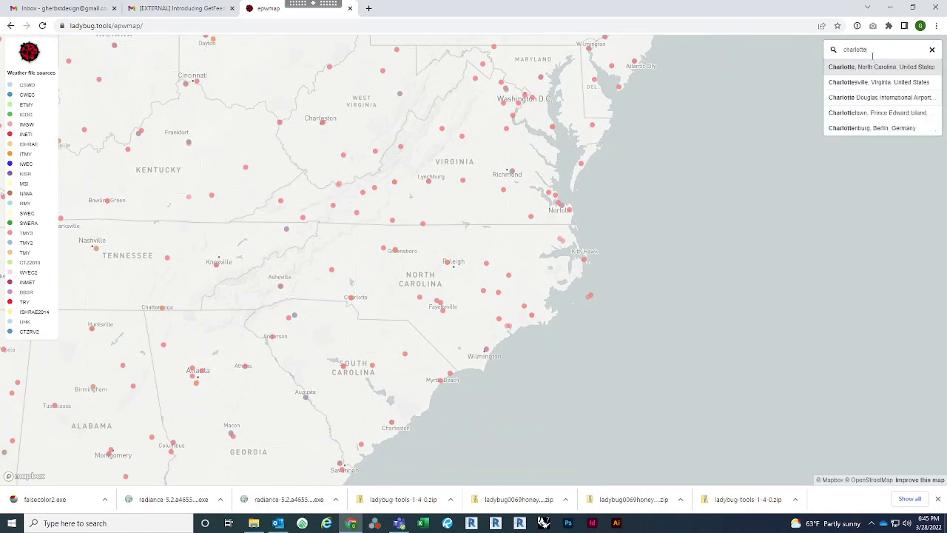
click(877, 68)
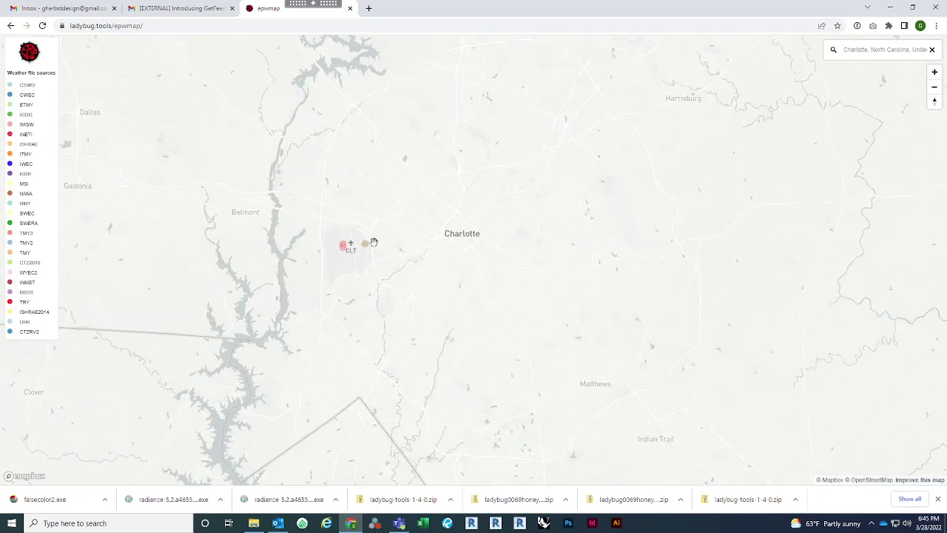
Download the Charlotte 723140 TMY weather file from DOE and show the zip in its folder
click(367, 247)
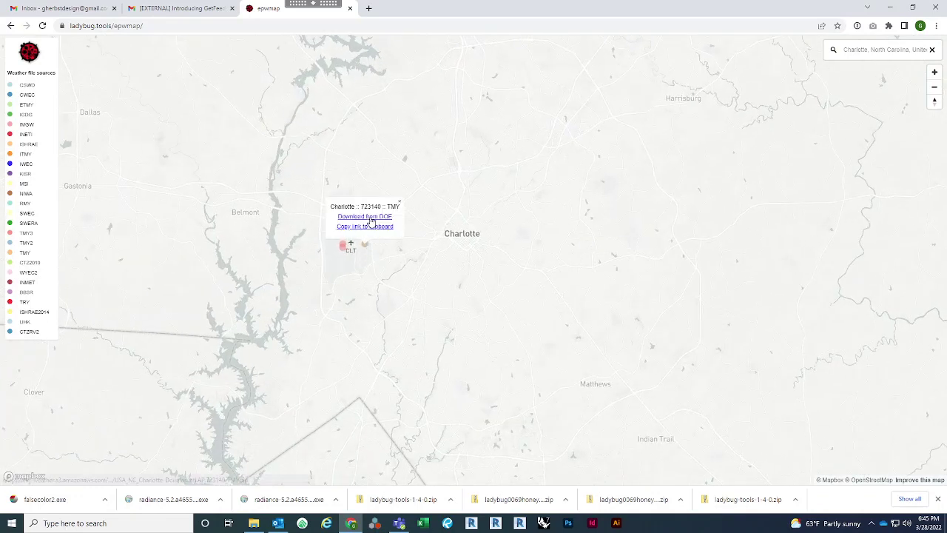
click(372, 222)
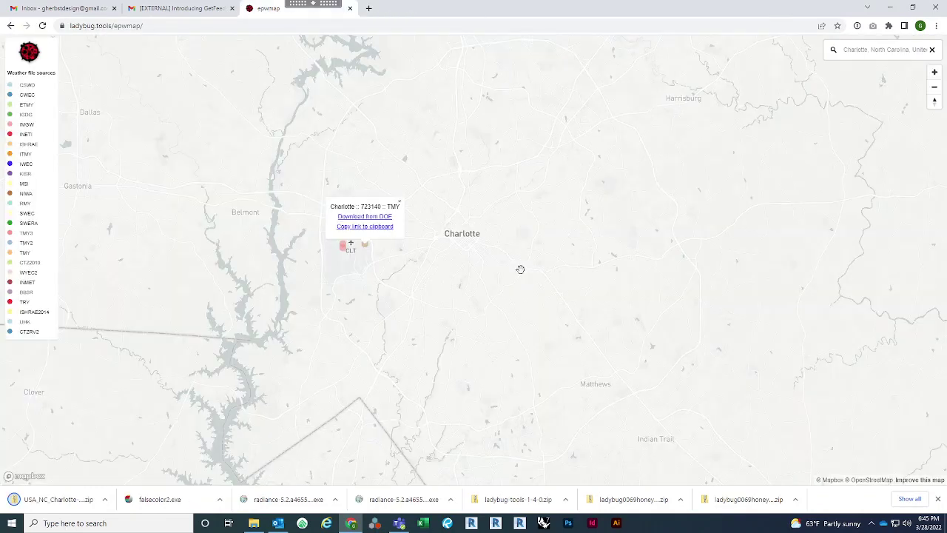
click(105, 499)
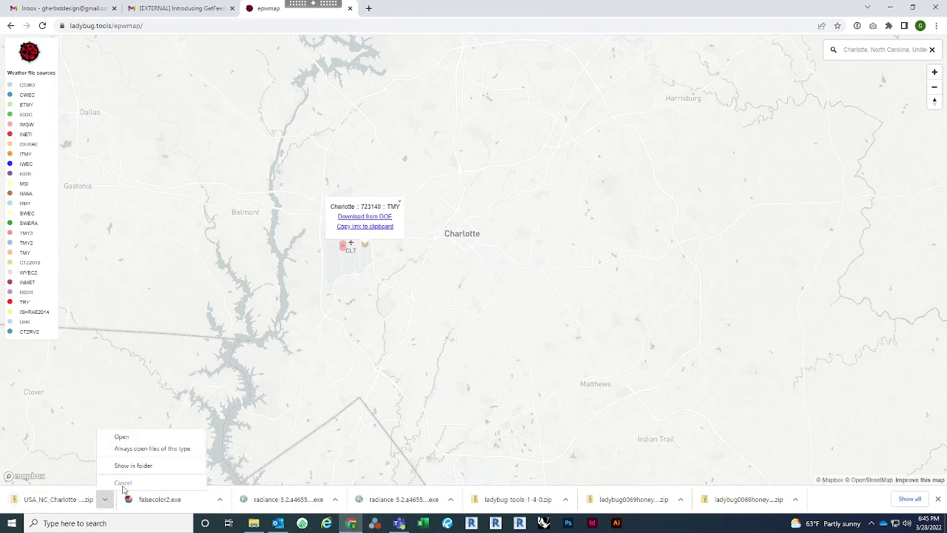
click(135, 468)
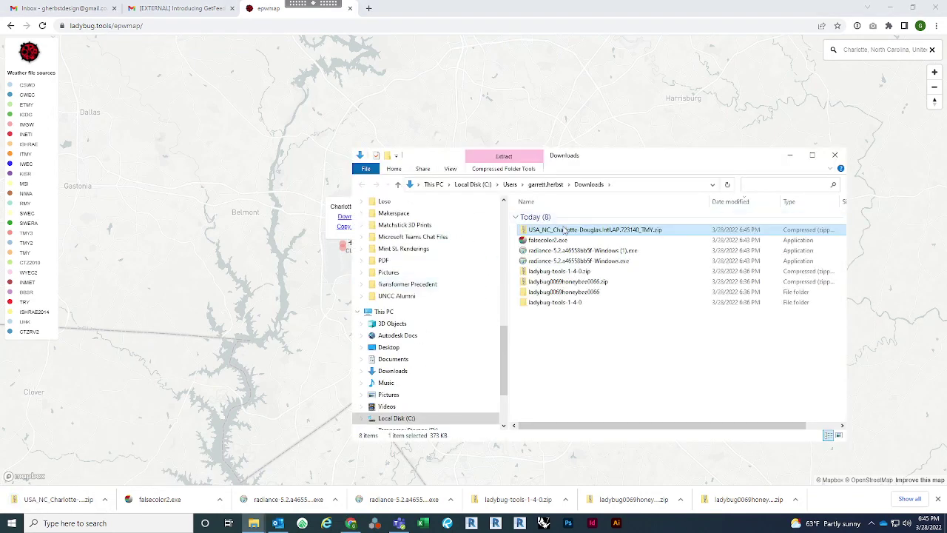
Extract the Charlotte-Douglas weather zip in Downloads, select the EPW file in the extracted folder, and close the folder window
right_click(561, 228)
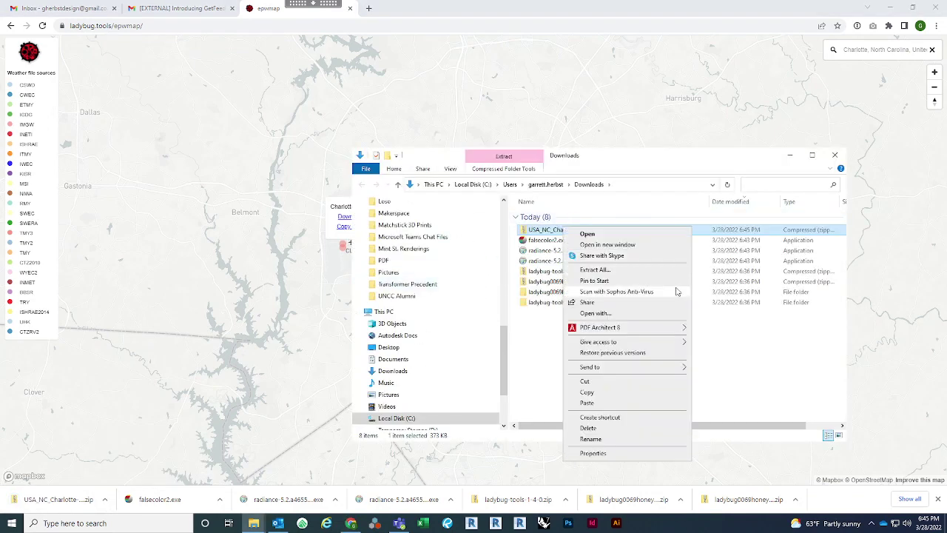
click(603, 270)
click(570, 359)
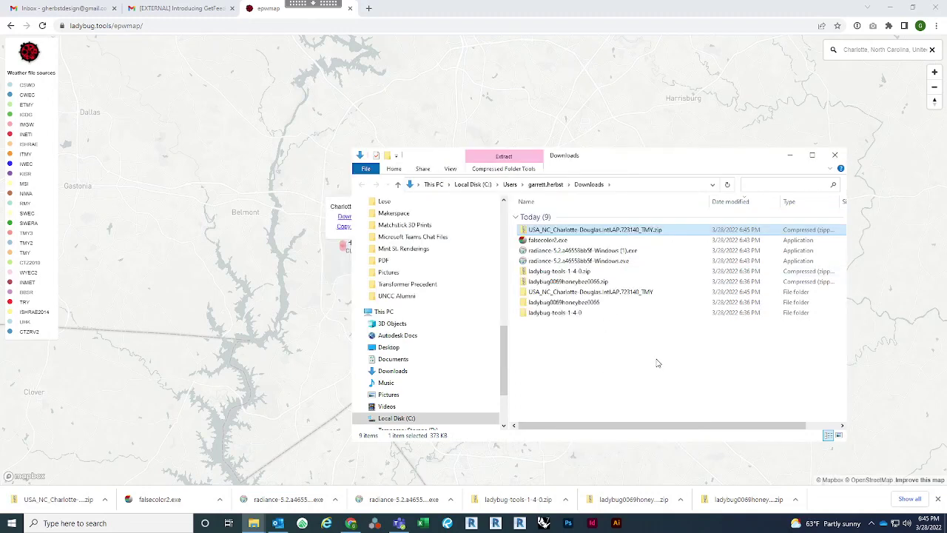
double_click(591, 293)
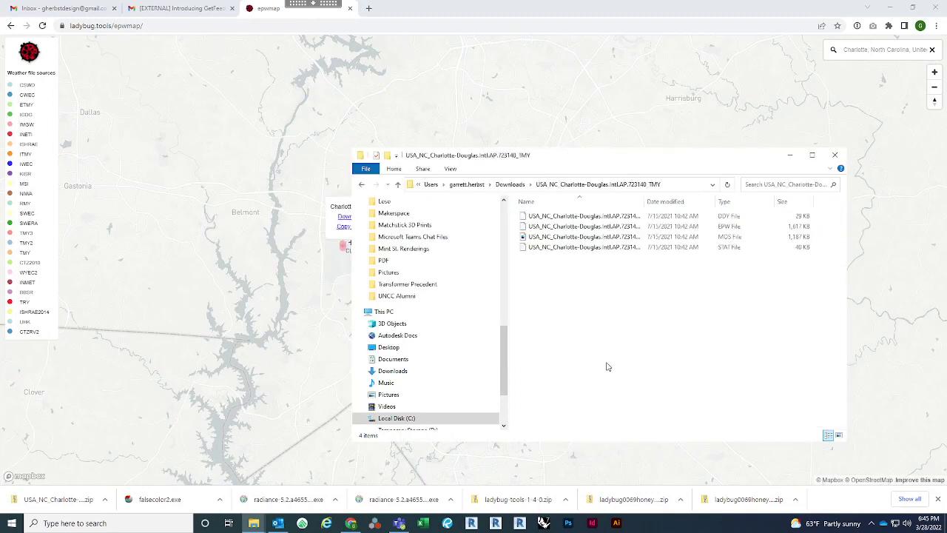
click(643, 227)
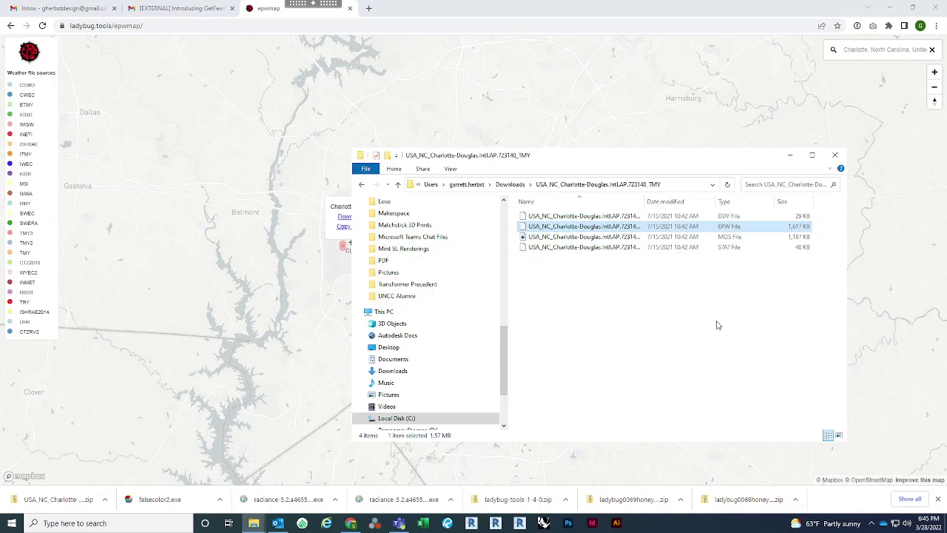
click(834, 155)
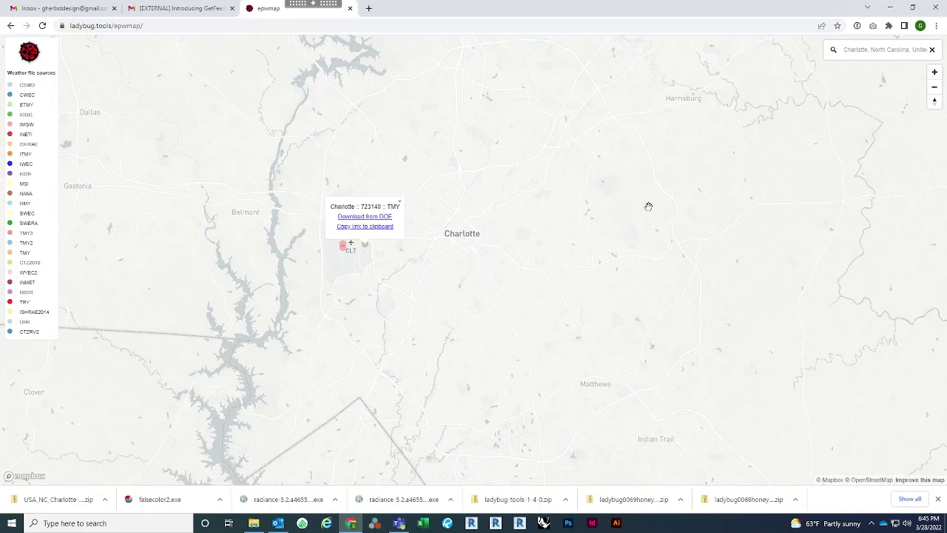
Close the epwmap page, the Chrome window and the remaining ladybug folder window
click(350, 9)
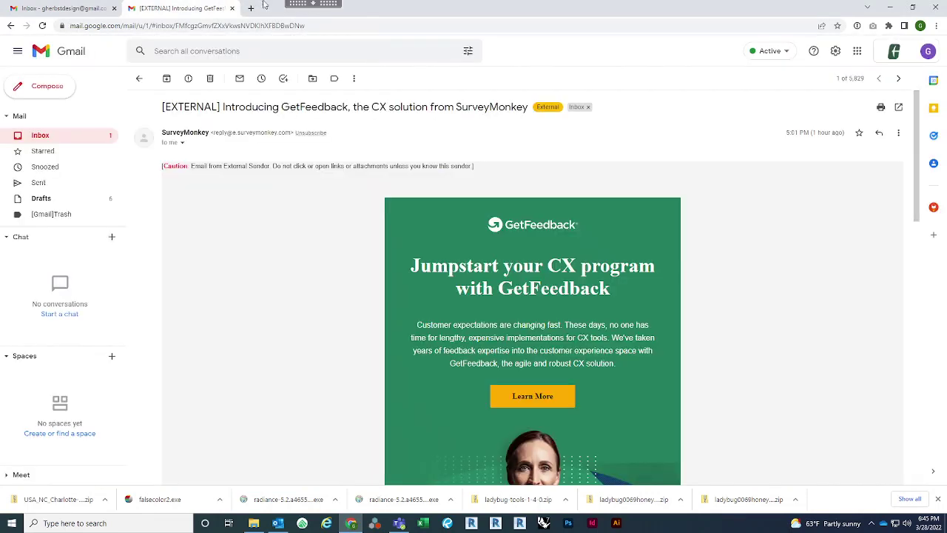
click(936, 7)
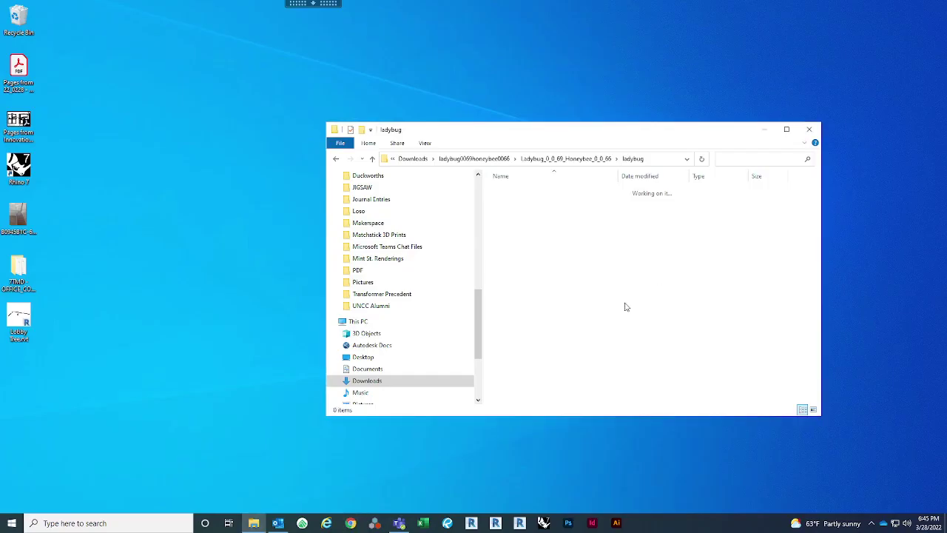
click(811, 129)
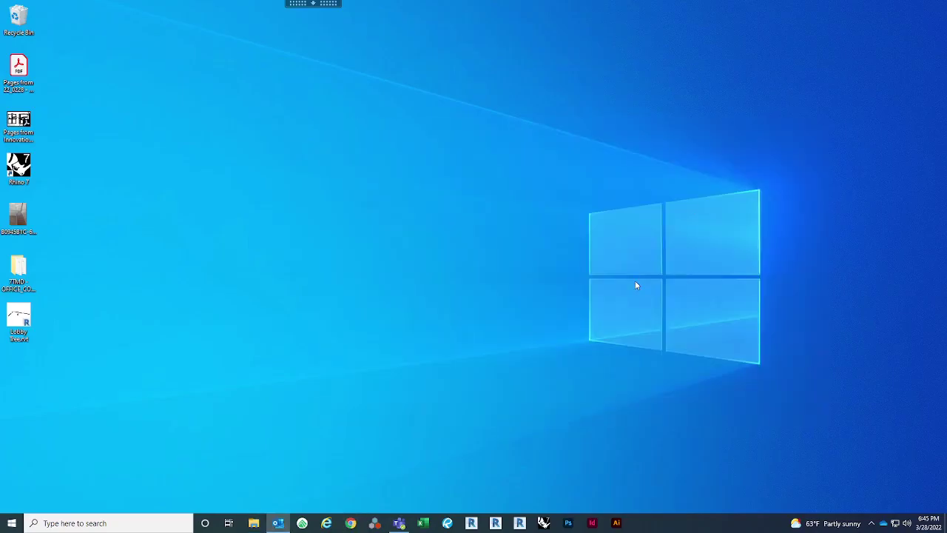